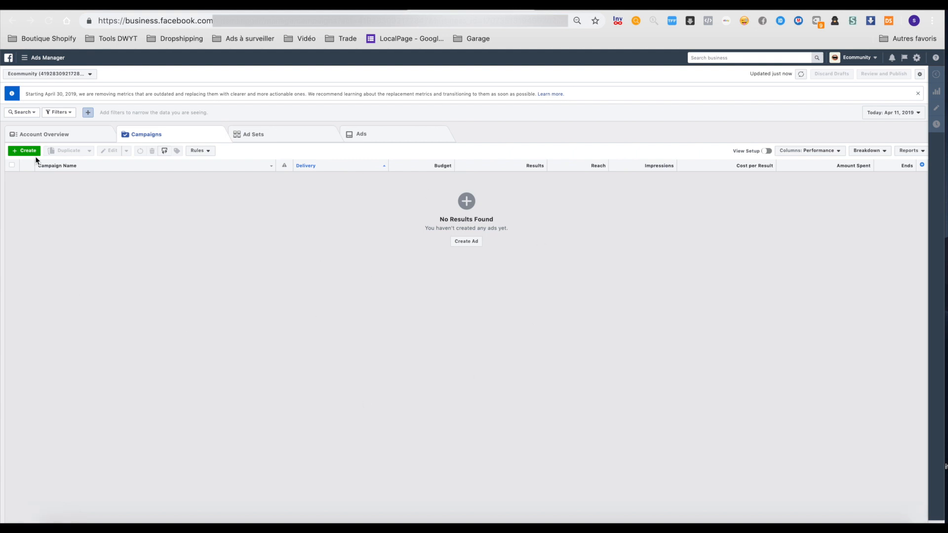
Step: Go to the Audiences page among the business account's assets
{"action": "left_click", "coordinate": [26, 58]}
{"action": "mouse_move", "coordinate": [42, 243]}
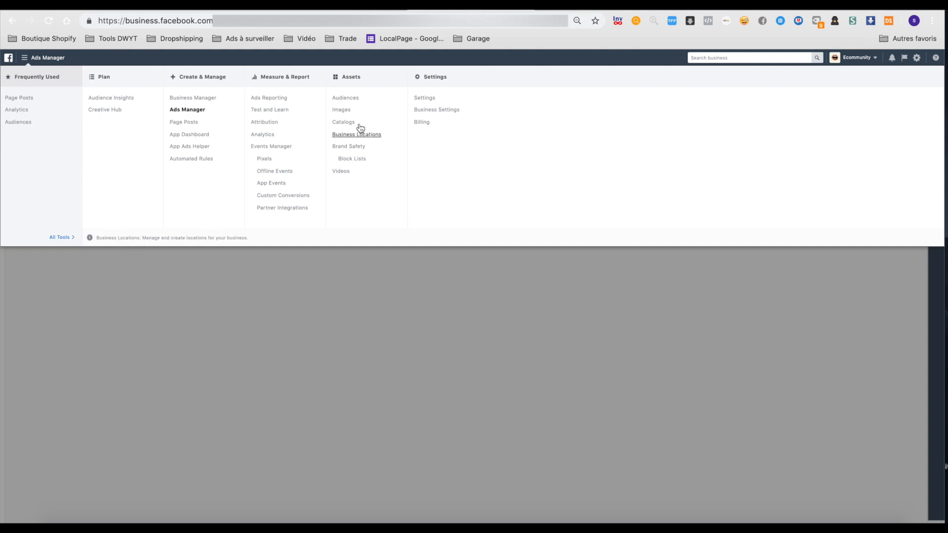
{"action": "left_click", "coordinate": [345, 99]}
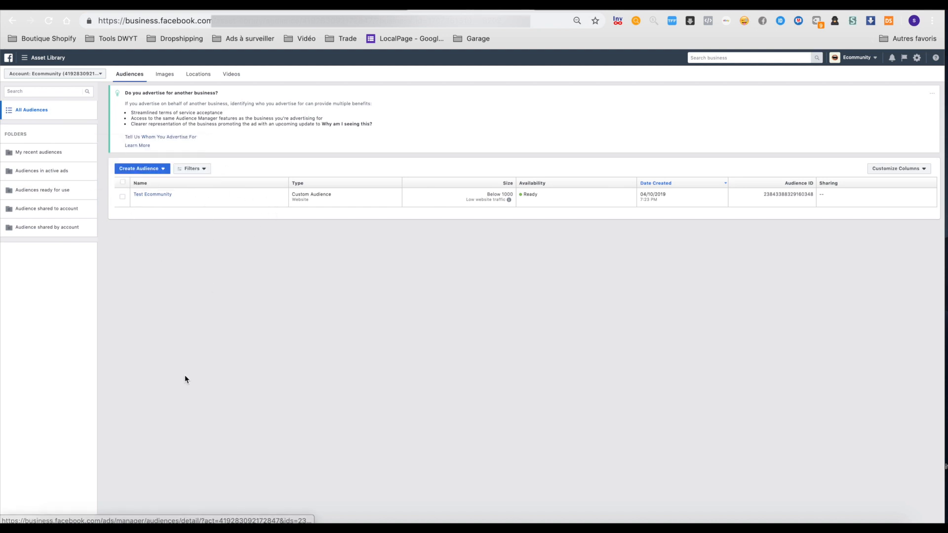
Step: Start creating a custom audience that uses website traffic as its source
{"action": "left_click", "coordinate": [149, 171]}
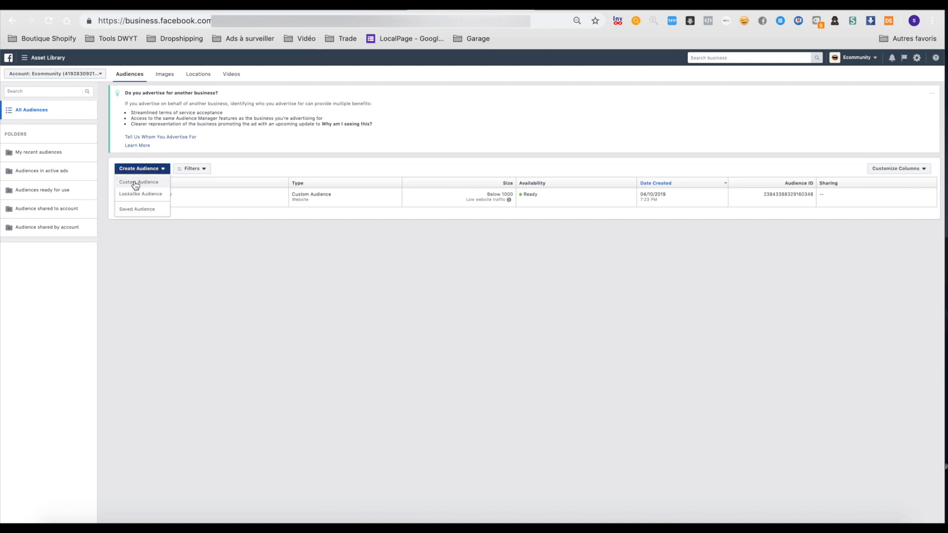
{"action": "left_click", "coordinate": [138, 187]}
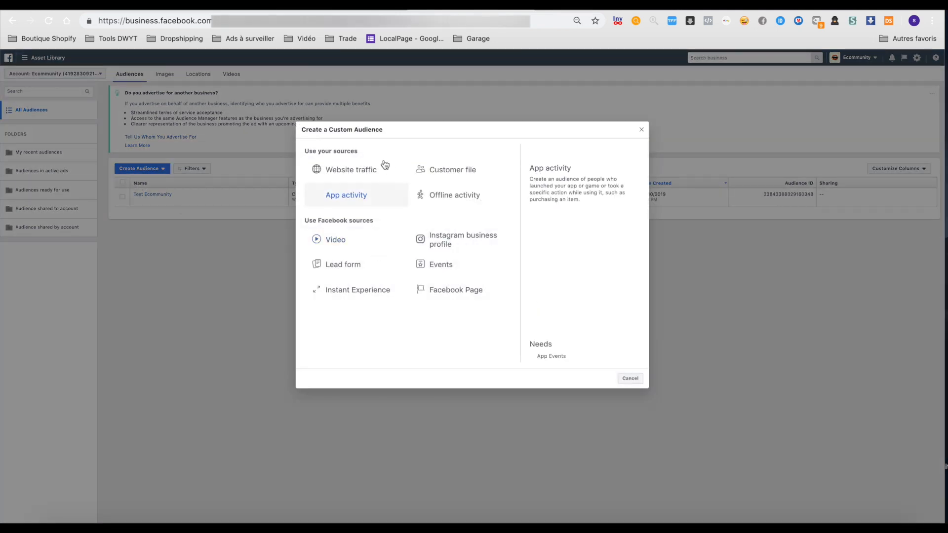
{"action": "left_click", "coordinate": [332, 179]}
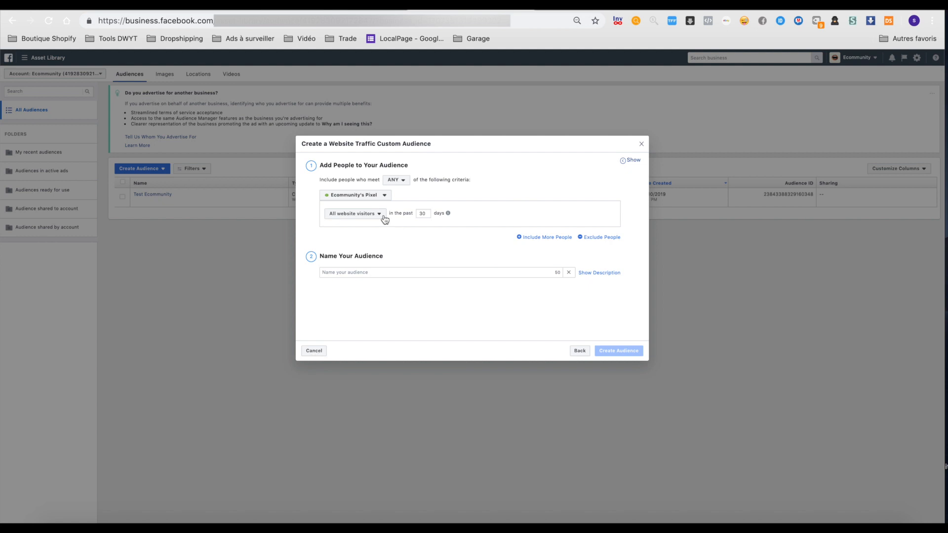
{"action": "double_click", "coordinate": [422, 213]}
{"action": "type", "text": "180"}
{"action": "left_click", "coordinate": [373, 217]}
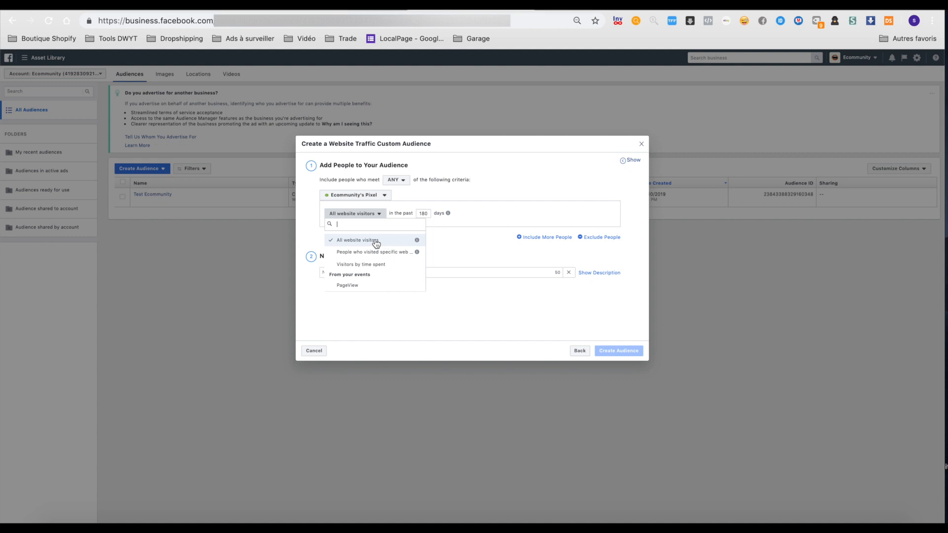
{"action": "left_click", "coordinate": [452, 242]}
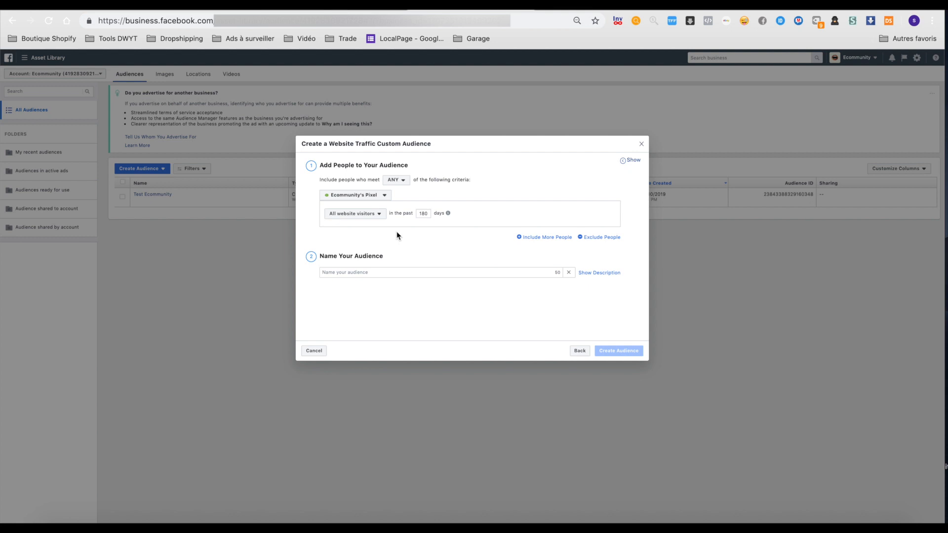
Step: Add an exclusion rule for all website visitors in the past 180 days
{"action": "left_click", "coordinate": [597, 238]}
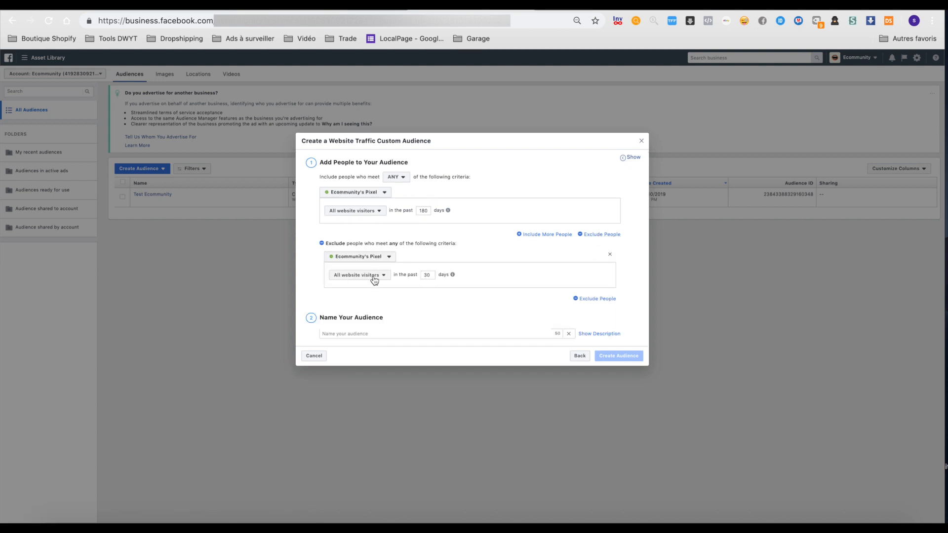
{"action": "left_click", "coordinate": [346, 275]}
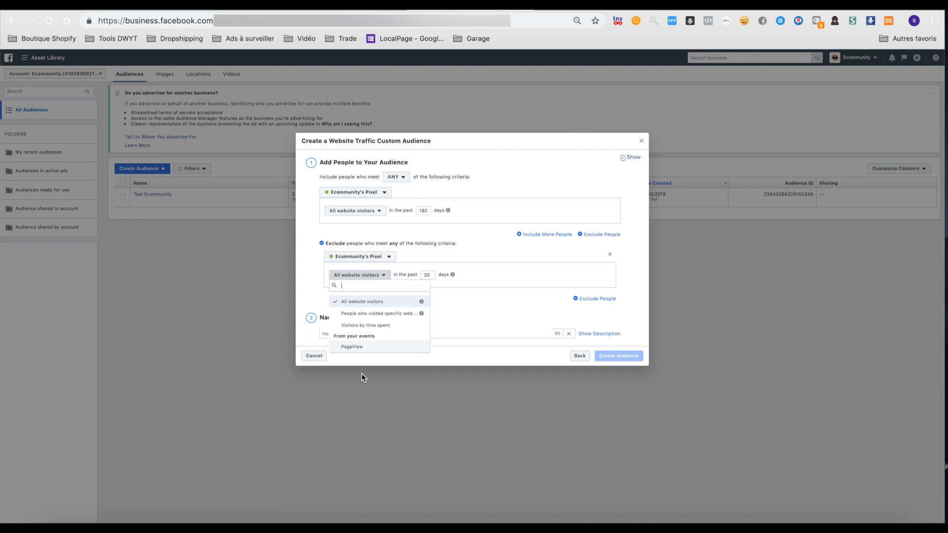
{"action": "left_click", "coordinate": [451, 286]}
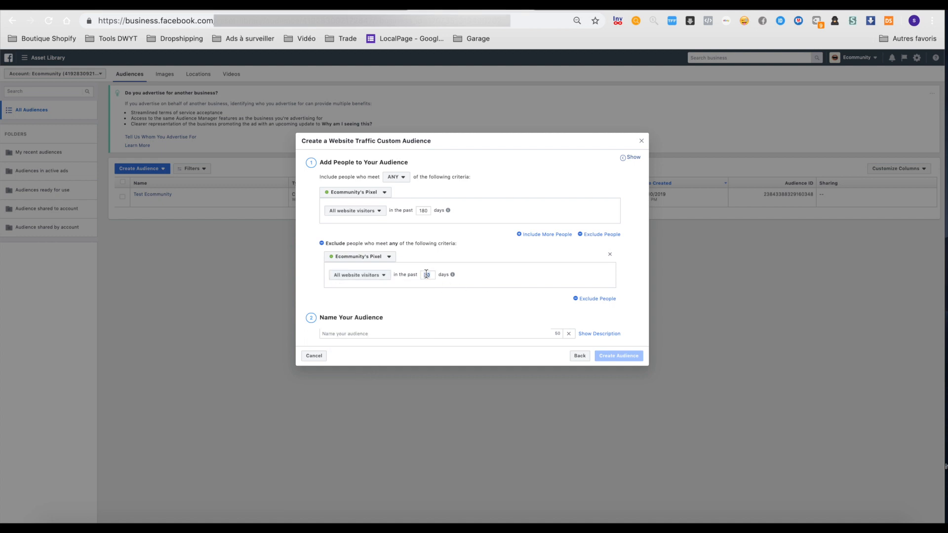
{"action": "type", "text": "&!"}
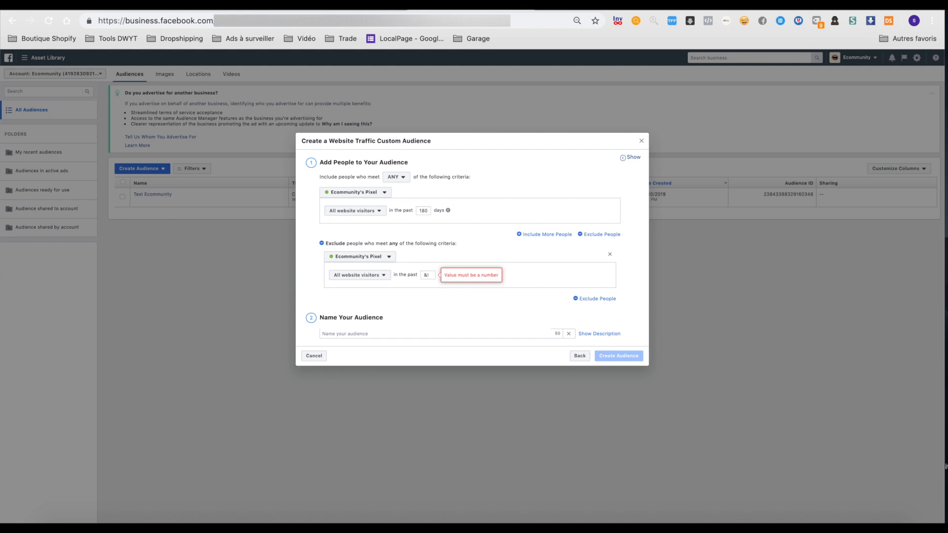
{"action": "key", "text": "BackSpace"}
{"action": "type", "text": "180"}
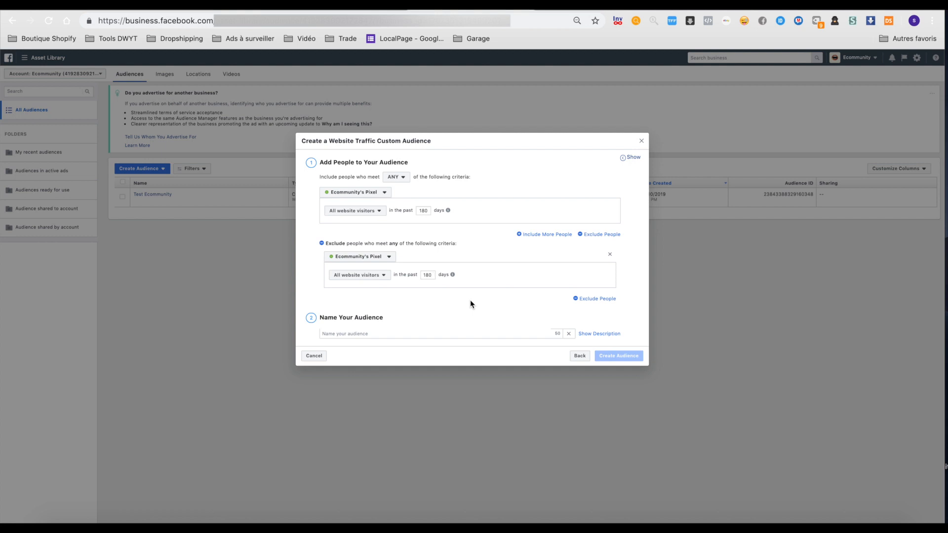
Step: Change the inclusion rule's criterion to people who visited specific web pages
{"action": "left_click", "coordinate": [375, 215]}
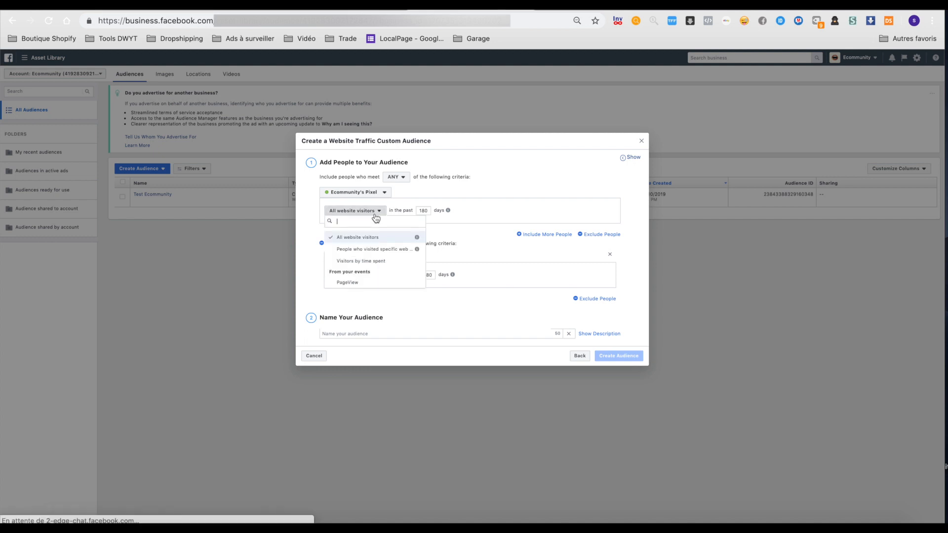
{"action": "left_click", "coordinate": [369, 250]}
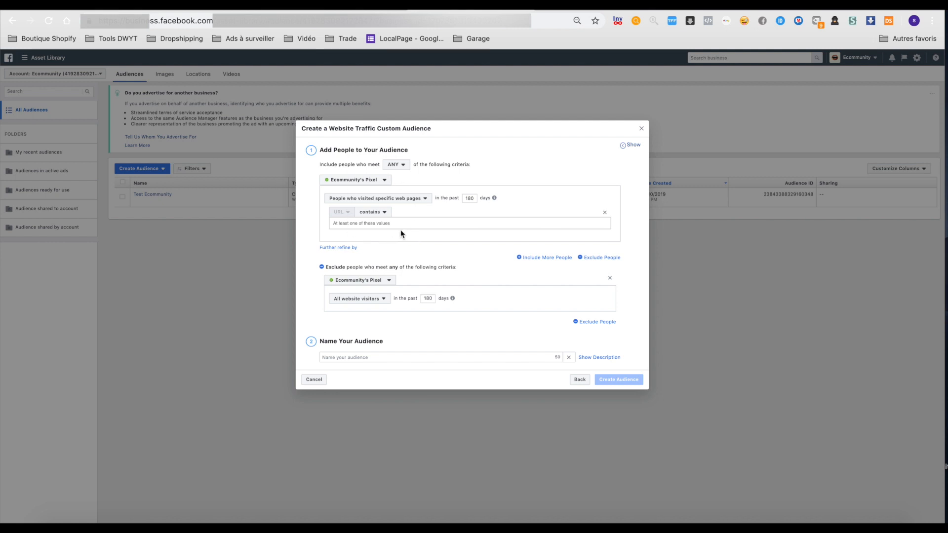
Step: Switch to the shop's Coffret cadeau : L'élégant product page and copy /coffret-cadeau-lelegant from its web address
{"action": "left_click", "coordinate": [570, 10]}
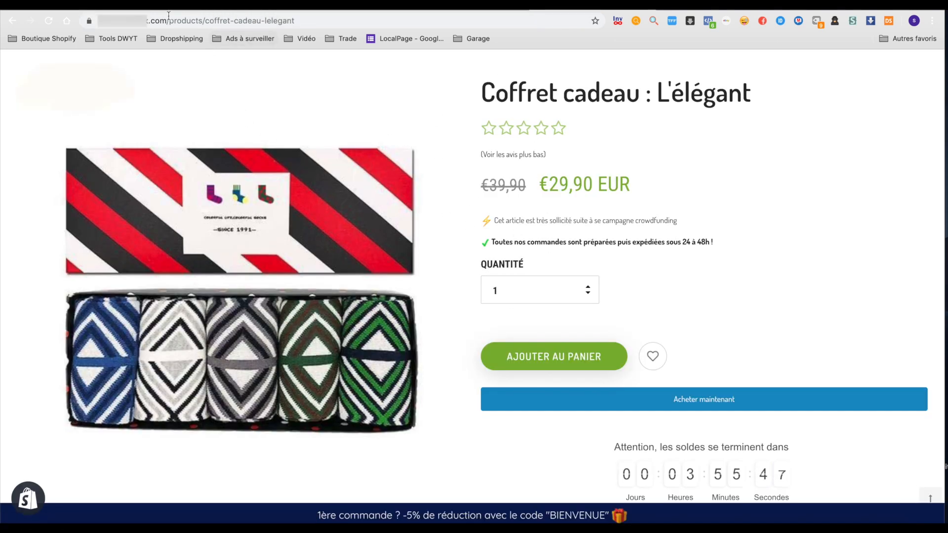
{"action": "left_click_drag", "start_coordinate": [166, 20], "coordinate": [305, 20]}
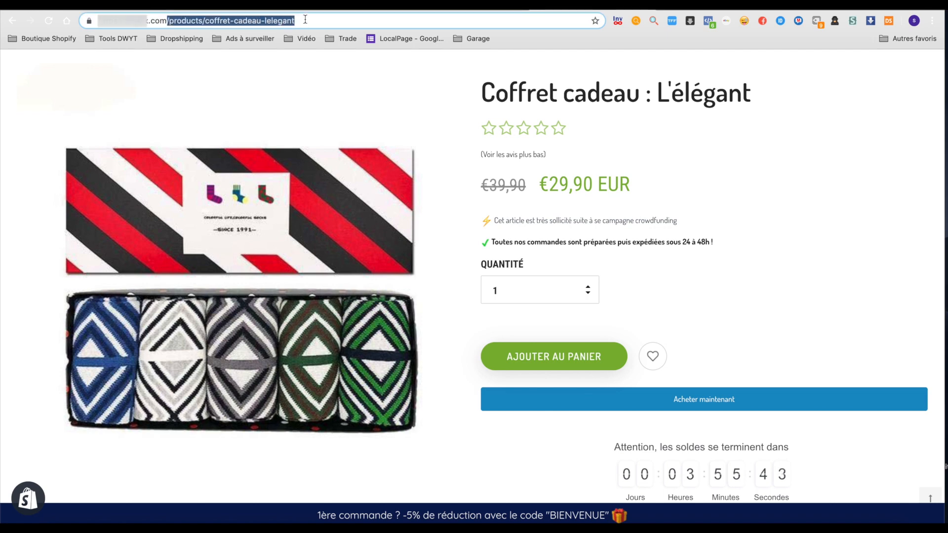
{"action": "left_click", "coordinate": [306, 20]}
{"action": "key", "text": "Left"}
{"action": "key", "text": "Left"}
{"action": "key", "text": "Left"}
{"action": "key", "text": "Left"}
{"action": "key", "text": "Left"}
{"action": "key", "text": "Left"}
{"action": "key", "text": "Left"}
{"action": "key", "text": "Left"}
{"action": "key", "text": "Left"}
{"action": "key", "text": "Left"}
{"action": "key", "text": "Left"}
{"action": "key", "text": "Left"}
{"action": "key", "text": "Left"}
{"action": "key", "text": "Left"}
{"action": "key", "text": "Left"}
{"action": "key", "text": "Left"}
{"action": "key", "text": "Left"}
{"action": "key", "text": "Left"}
{"action": "key", "text": "Left"}
{"action": "key", "text": "Left"}
{"action": "key", "text": "shift+Right"}
{"action": "key", "text": "shift+Right"}
{"action": "key", "text": "shift+Right"}
{"action": "key", "text": "shift+Right"}
{"action": "key", "text": "shift+Right"}
{"action": "key", "text": "shift+Right"}
{"action": "key", "text": "shift+Right"}
{"action": "key", "text": "shift+Right"}
{"action": "key", "text": "shift+Right"}
{"action": "key", "text": "shift+Right"}
{"action": "key", "text": "shift+Right"}
{"action": "key", "text": "shift+Right"}
{"action": "key", "text": "shift+Right"}
{"action": "key", "text": "shift+Right"}
{"action": "key", "text": "shift+Right"}
{"action": "key", "text": "shift+Right"}
{"action": "key", "text": "shift+Right"}
{"action": "key", "text": "shift+Right"}
{"action": "key", "text": "shift+Right"}
{"action": "key", "text": "shift+Right"}
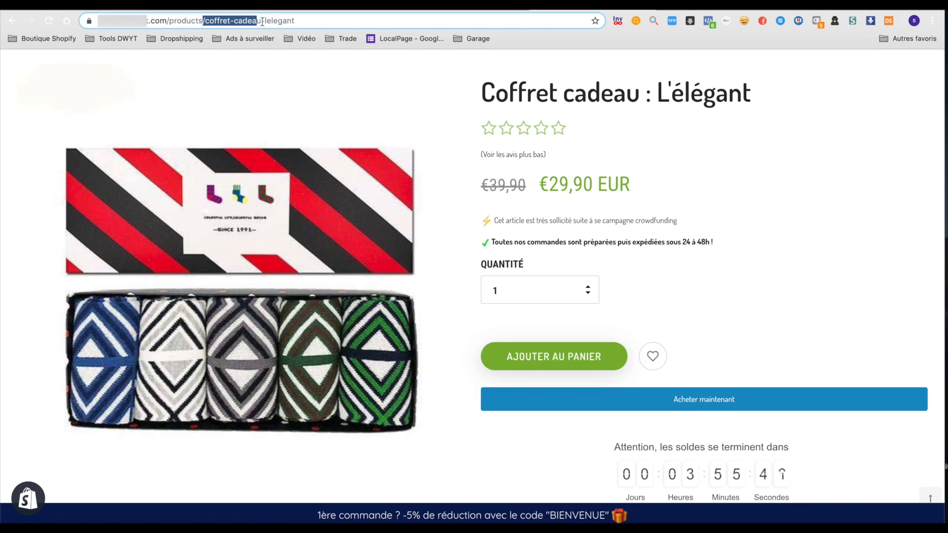
{"action": "key", "text": "shift+Right"}
{"action": "key", "text": "super+c"}
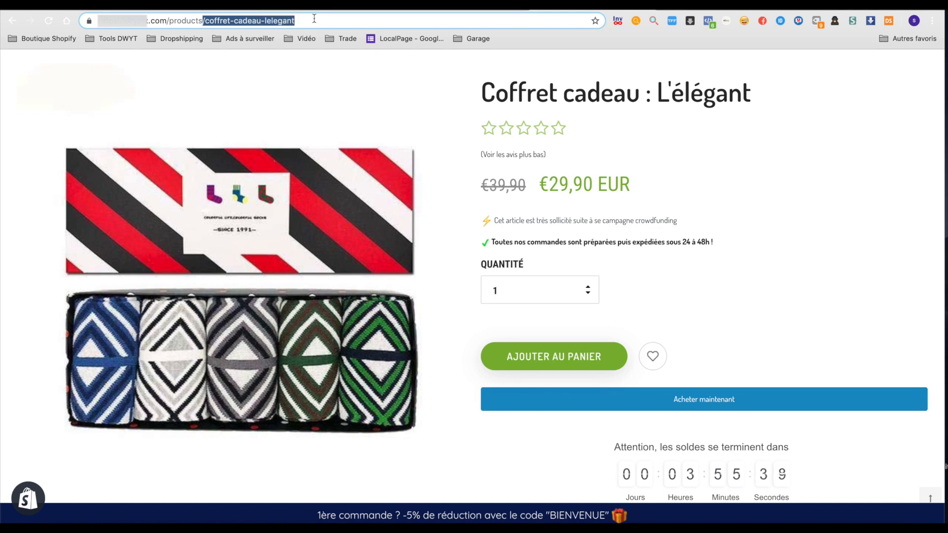
Step: Return to the custom audience form and paste /coffret-cadeau-lelegant as the value the included URL contains
{"action": "left_click", "coordinate": [455, 6]}
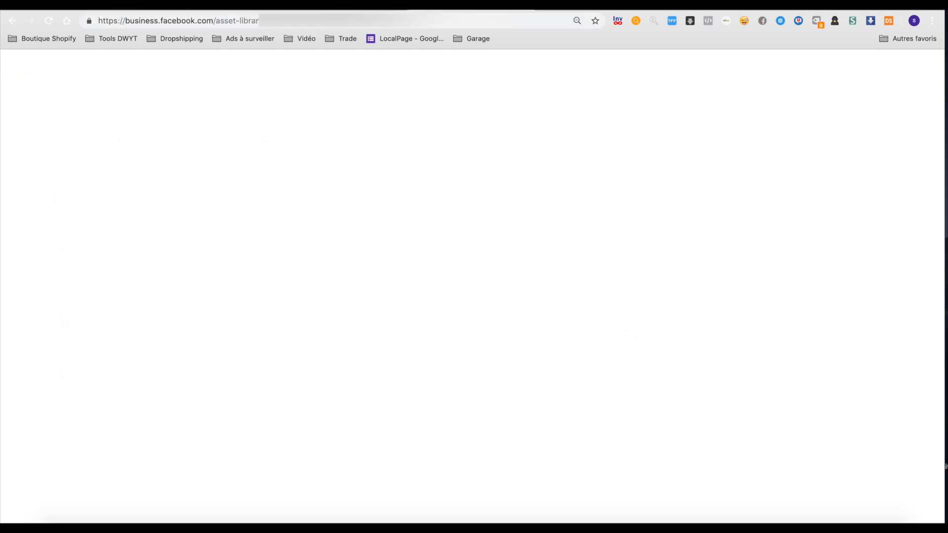
{"action": "left_click", "coordinate": [388, 224]}
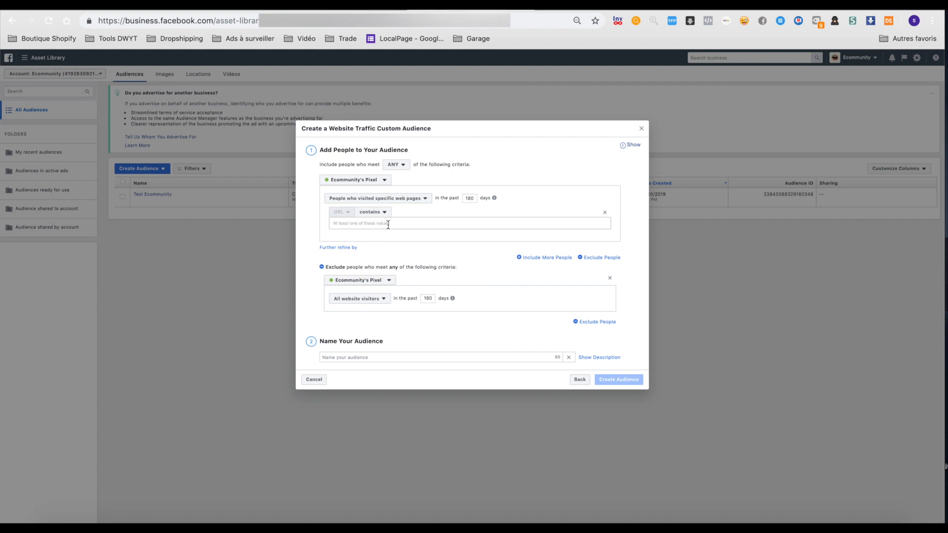
{"action": "key", "text": "super+v"}
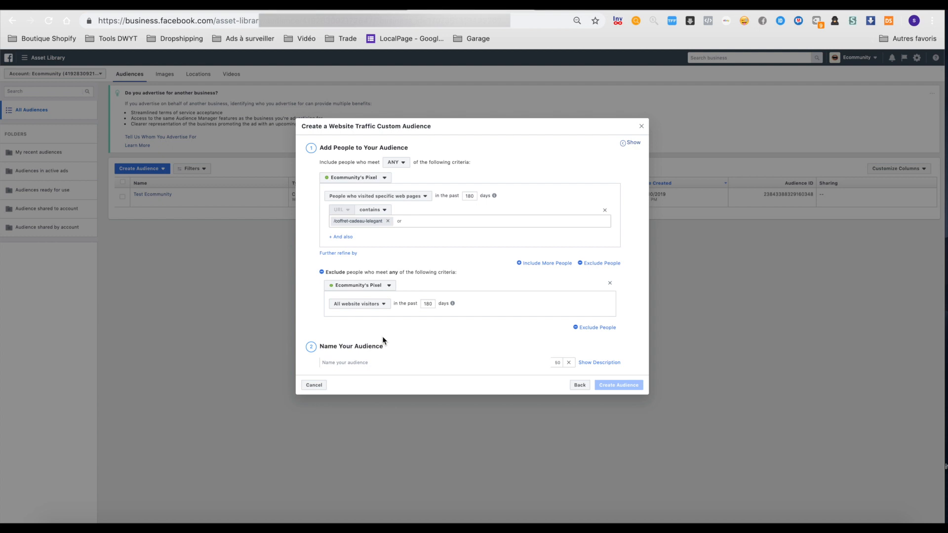
Step: Name the audience "retargeting Coffert cadeau", create it and close the confirmation
{"action": "left_click", "coordinate": [359, 362]}
{"action": "type", "text": "retargeting "}
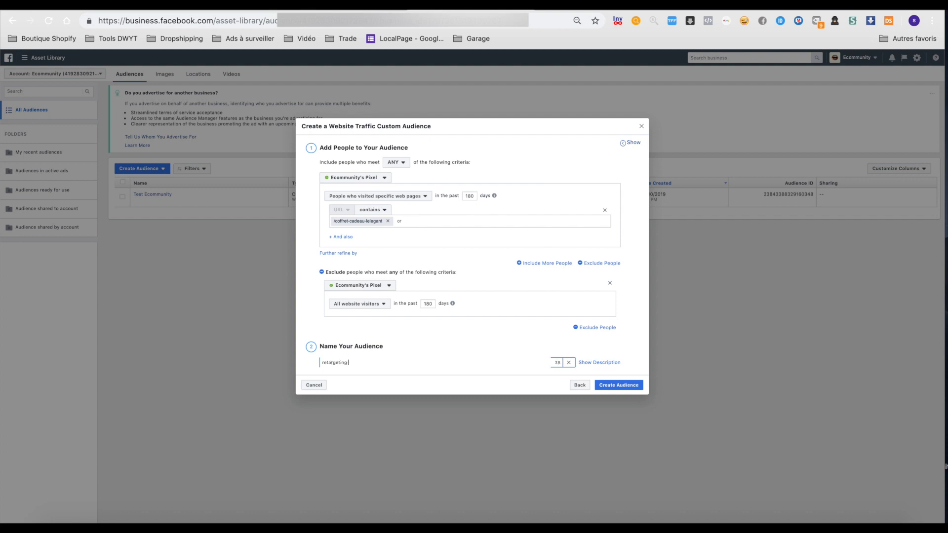
{"action": "type", "text": "Coffert cadeau"}
{"action": "left_click", "coordinate": [615, 387]}
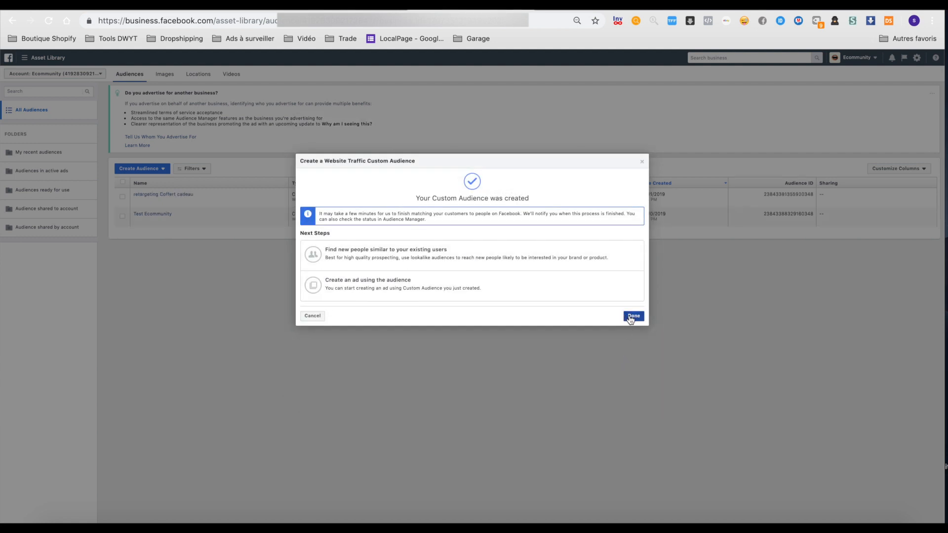
{"action": "left_click", "coordinate": [630, 317]}
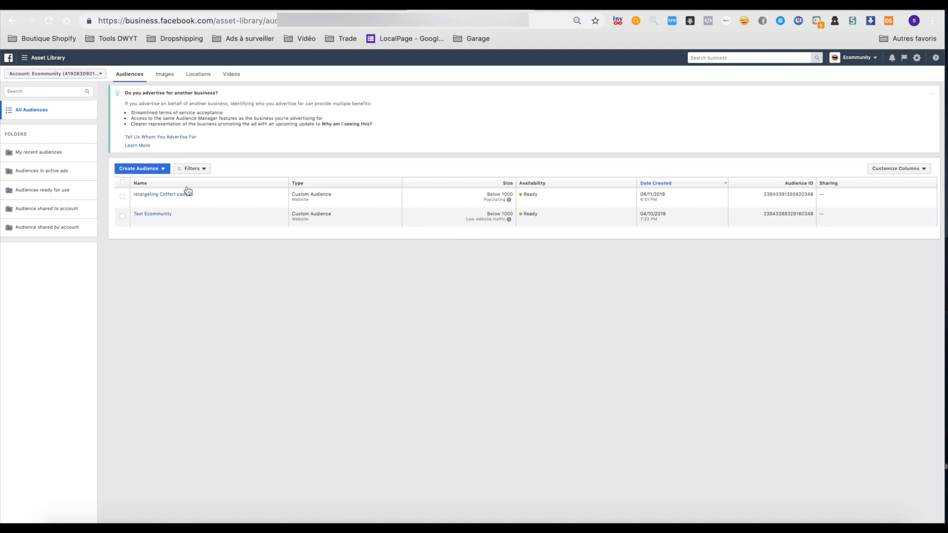
Step: Name the new Conversions campaign "Retargeting" and accept the ad account settings of France, Euro and Europe/Paris
{"action": "triple_click", "coordinate": [490, 196]}
{"action": "left_click", "coordinate": [468, 284]}
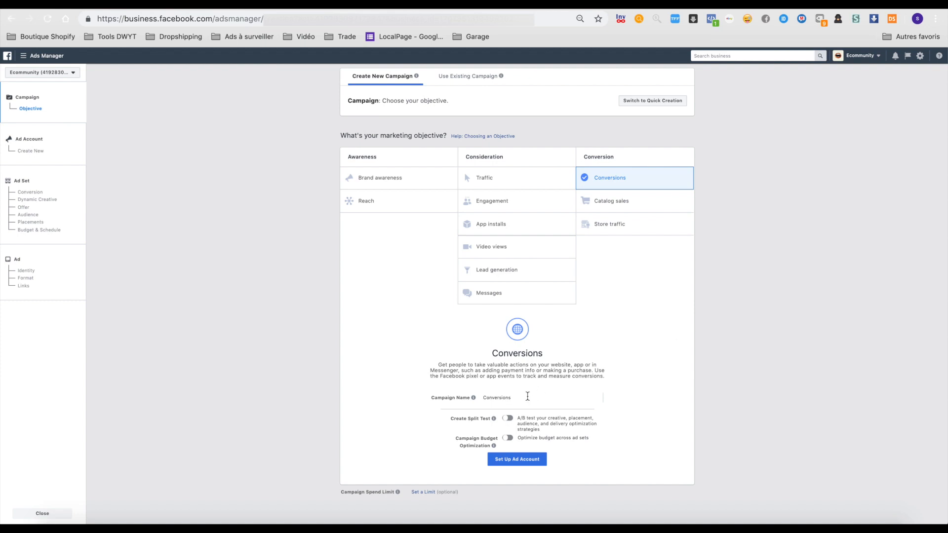
{"action": "left_click", "coordinate": [454, 393]}
{"action": "type", "text": "Retargeting"}
{"action": "left_click", "coordinate": [524, 460]}
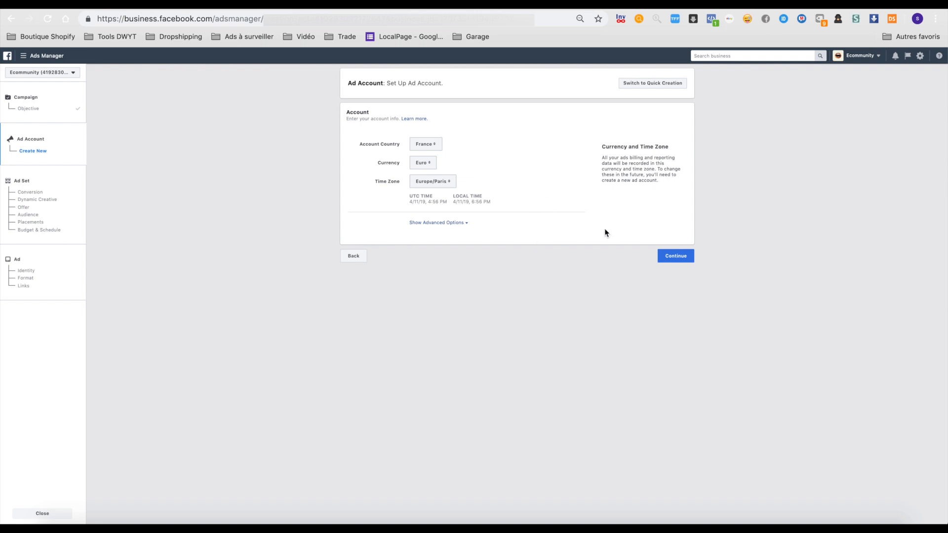
{"action": "left_click", "coordinate": [677, 259]}
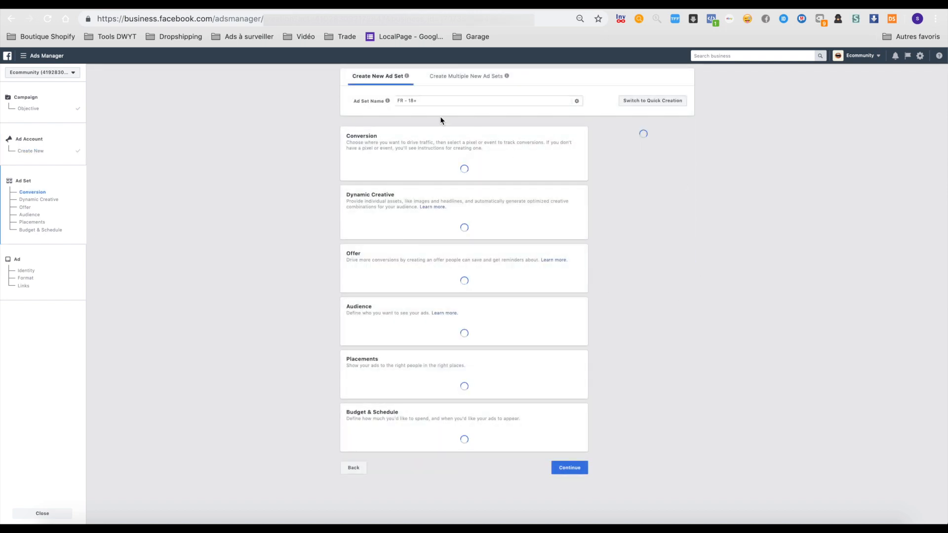
{"action": "left_click_drag", "start_coordinate": [425, 101], "coordinate": [300, 114]}
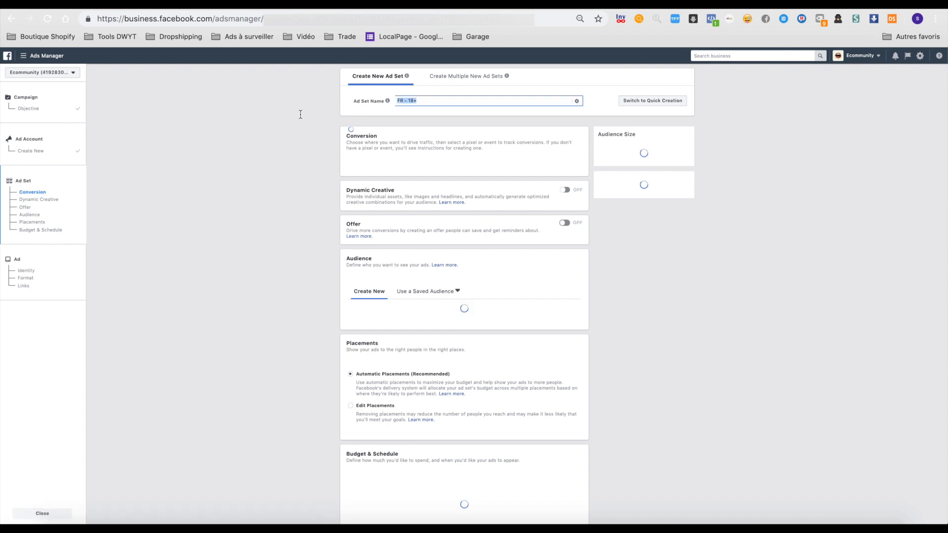
{"action": "left_click", "coordinate": [431, 103]}
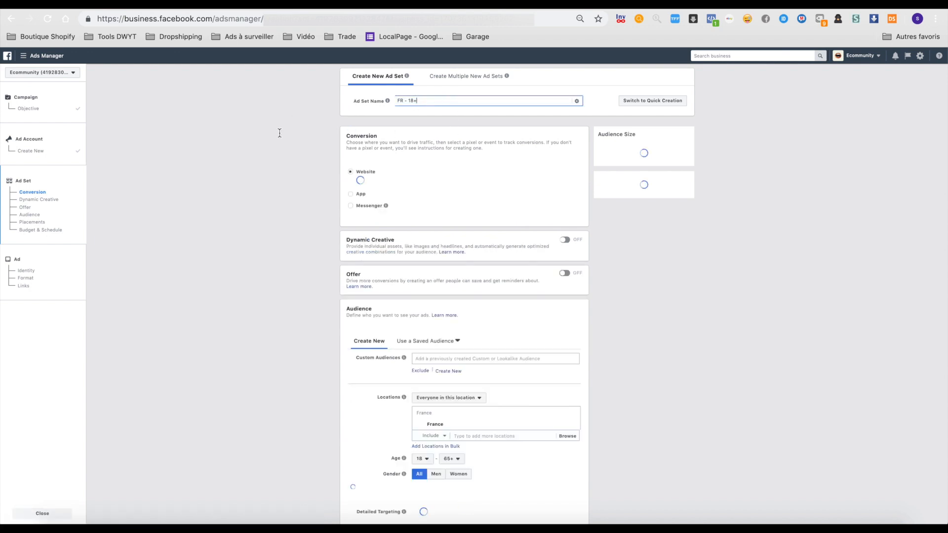
{"action": "scroll", "coordinate": [275, 140], "scroll_direction": "down", "scroll_amount": 4}
{"action": "scroll", "coordinate": [276, 139], "scroll_direction": "up", "scroll_amount": 3}
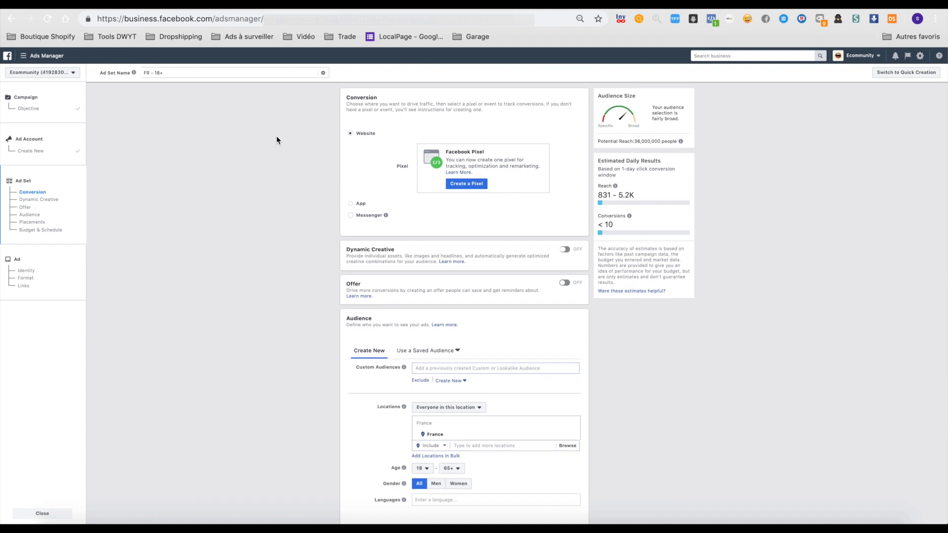
{"action": "scroll", "coordinate": [339, 215], "scroll_direction": "up", "scroll_amount": 1}
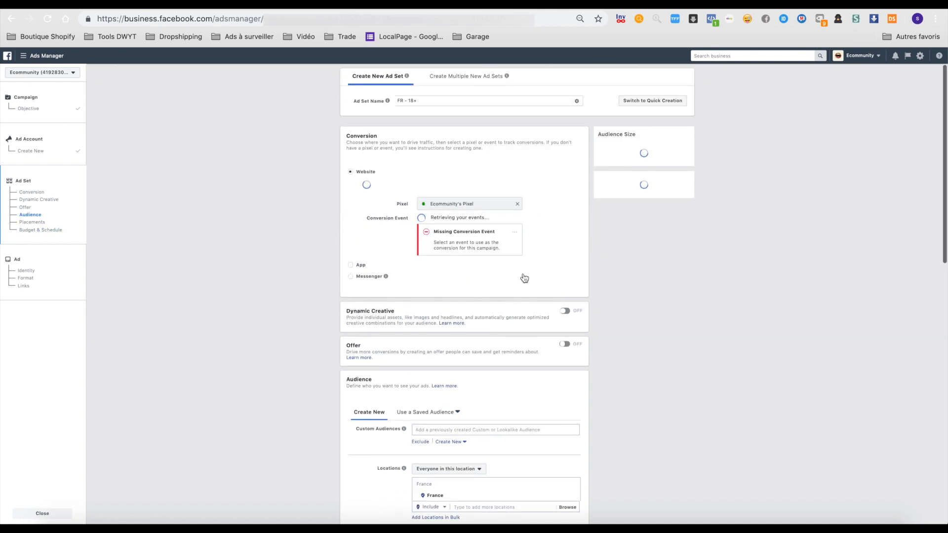
{"action": "left_click", "coordinate": [457, 201]}
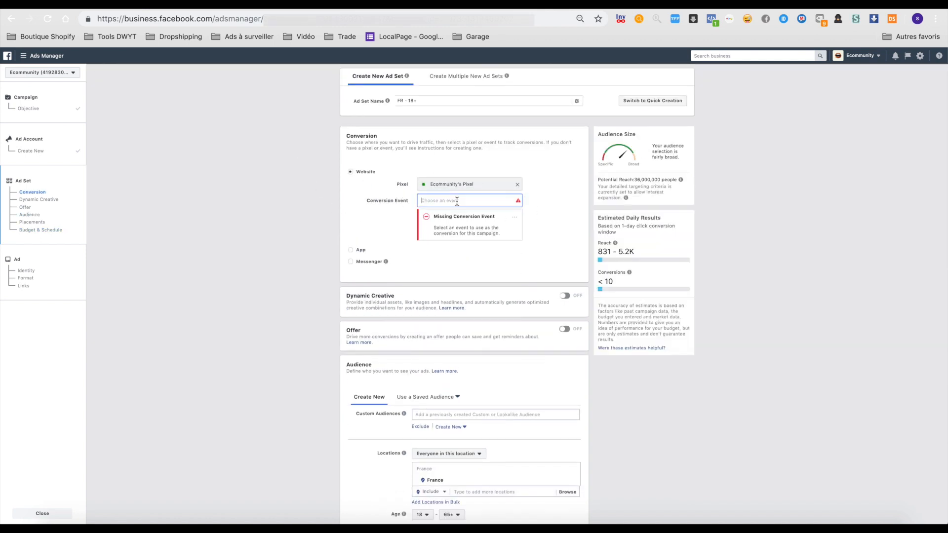
{"action": "scroll", "coordinate": [478, 278], "scroll_direction": "down", "scroll_amount": 2}
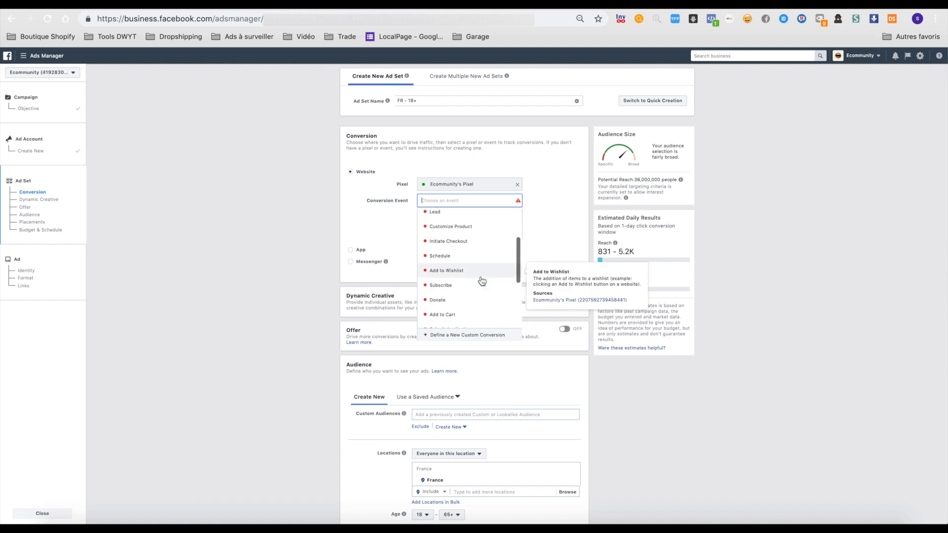
{"action": "scroll", "coordinate": [482, 280], "scroll_direction": "down", "scroll_amount": 4}
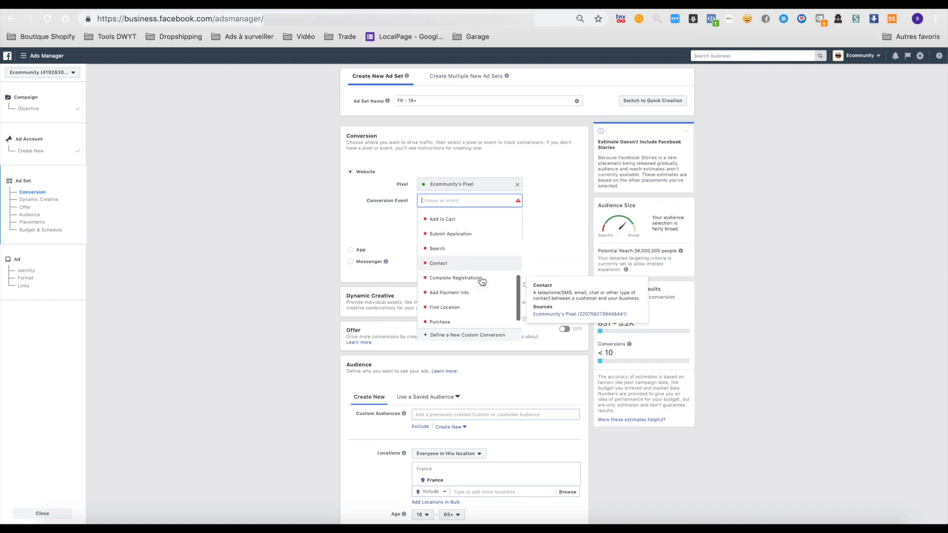
{"action": "left_click", "coordinate": [439, 324]}
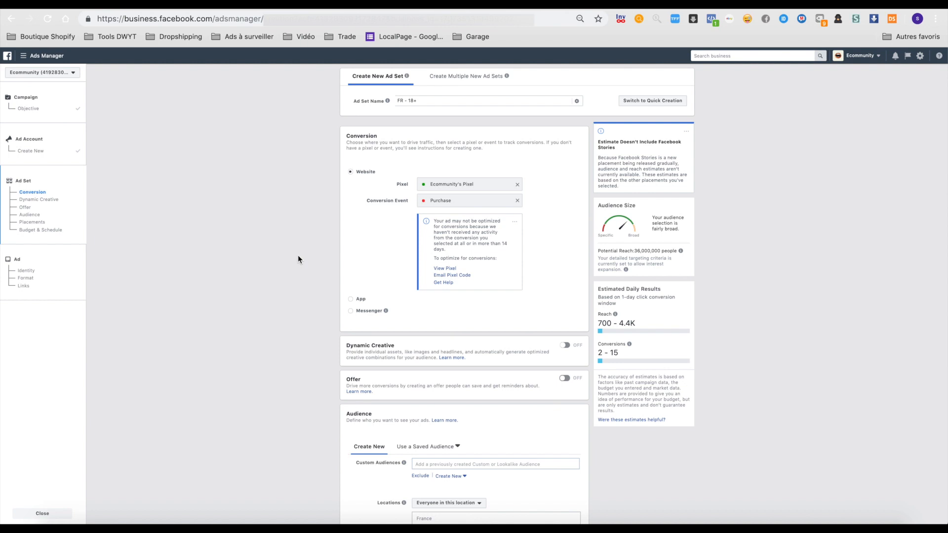
Step: Add the "retargeting Coffert cadeau" website custom audience to the ad set's audience
{"action": "scroll", "coordinate": [298, 255], "scroll_direction": "down", "scroll_amount": 2}
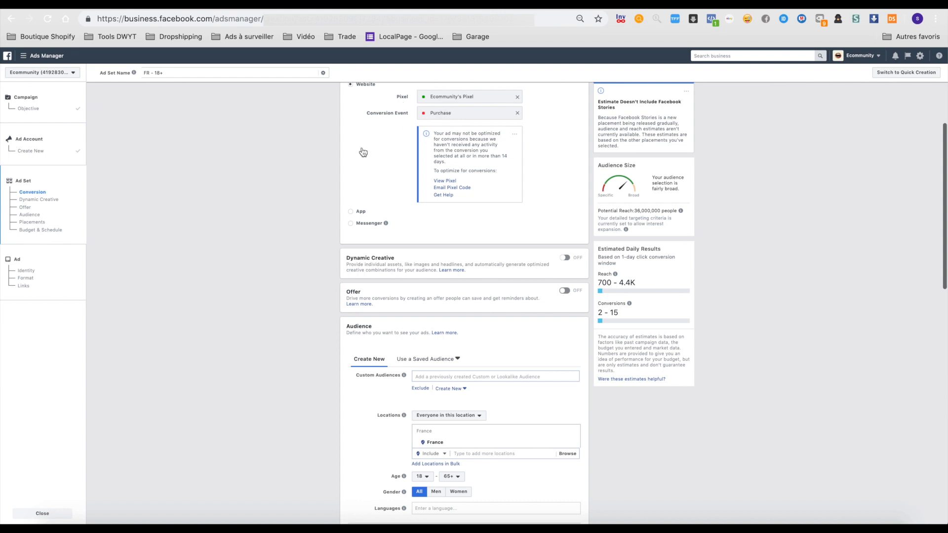
{"action": "scroll", "coordinate": [382, 270], "scroll_direction": "down", "scroll_amount": 2}
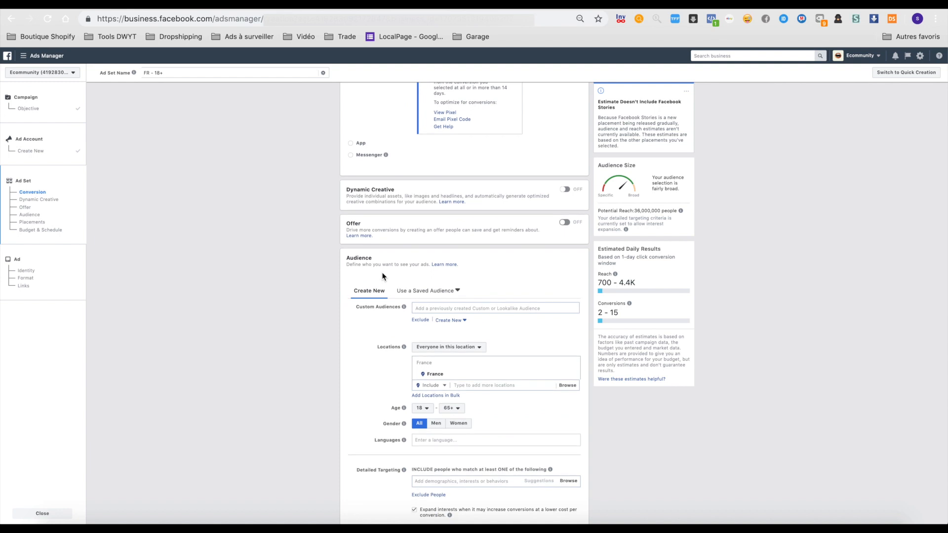
{"action": "left_click", "coordinate": [477, 309]}
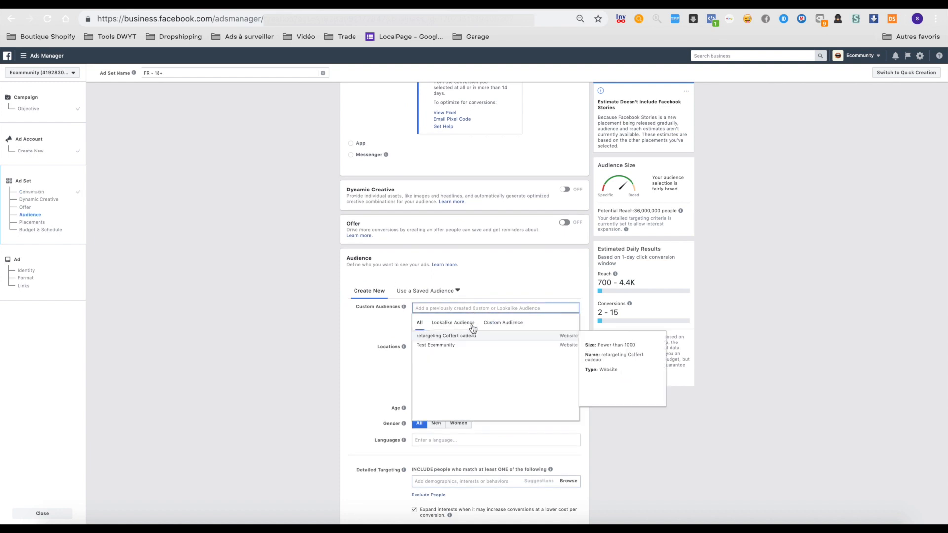
{"action": "left_click", "coordinate": [449, 335]}
{"action": "left_click", "coordinate": [281, 320]}
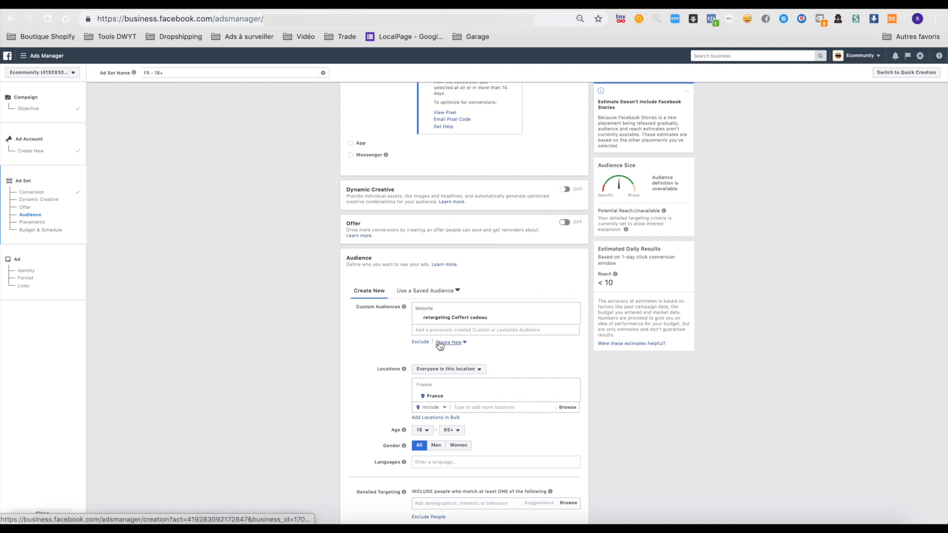
Step: Turn off the interest expansion option under the audience's detailed targeting
{"action": "scroll", "coordinate": [528, 289], "scroll_direction": "down", "scroll_amount": 2}
{"action": "scroll", "coordinate": [529, 288], "scroll_direction": "down", "scroll_amount": 3}
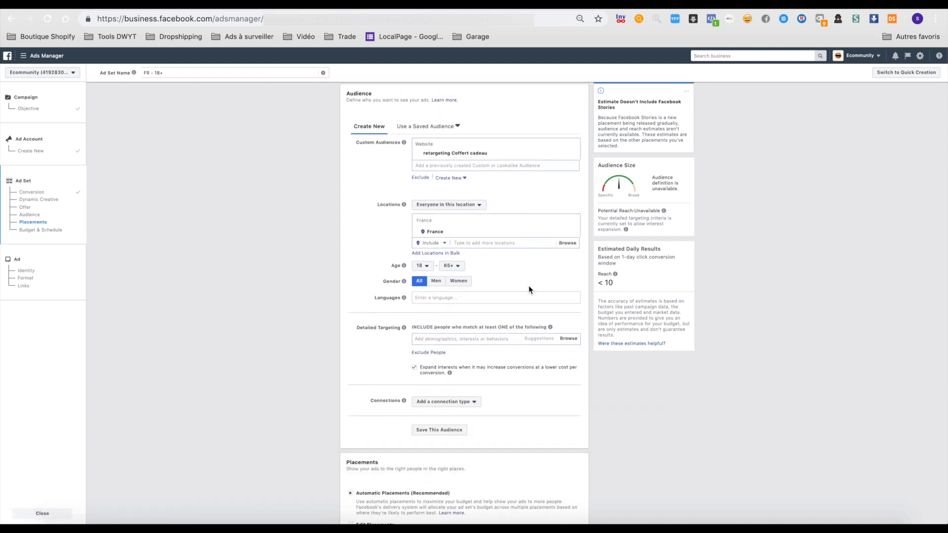
{"action": "left_click", "coordinate": [419, 367]}
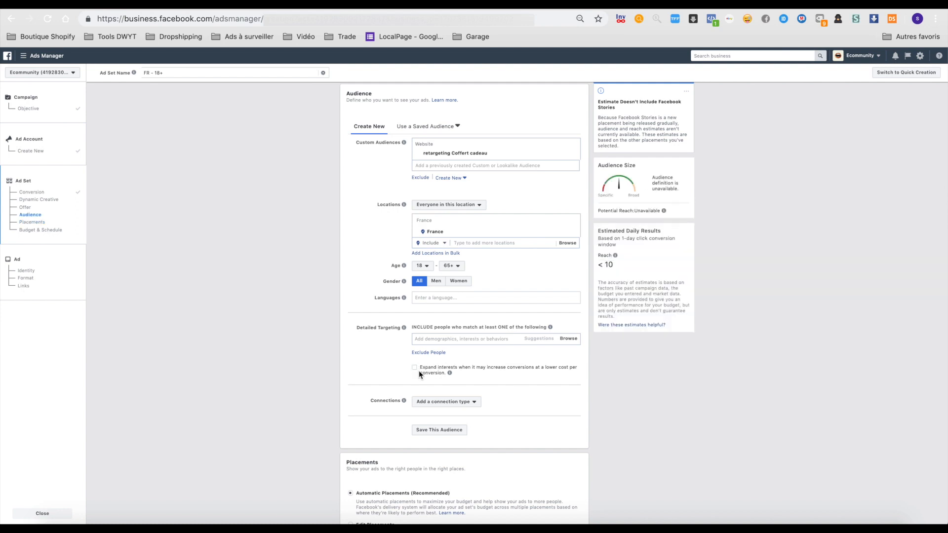
Step: Switch to edited placements and deselect everything on Facebook, Instagram, Audience Network and Messenger except Facebook Feeds
{"action": "scroll", "coordinate": [419, 374], "scroll_direction": "down", "scroll_amount": 7}
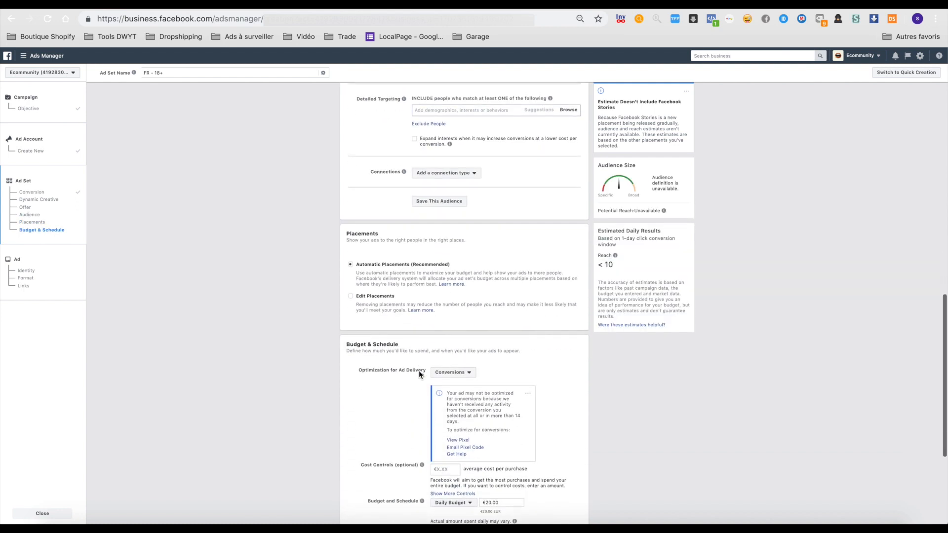
{"action": "left_click", "coordinate": [352, 294]}
{"action": "scroll", "coordinate": [434, 382], "scroll_direction": "down", "scroll_amount": 5}
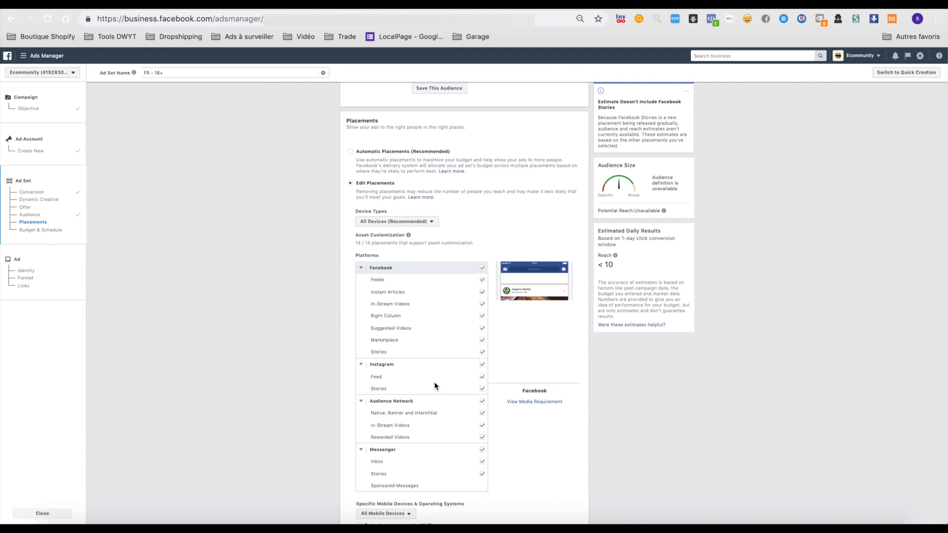
{"action": "left_click", "coordinate": [482, 389]}
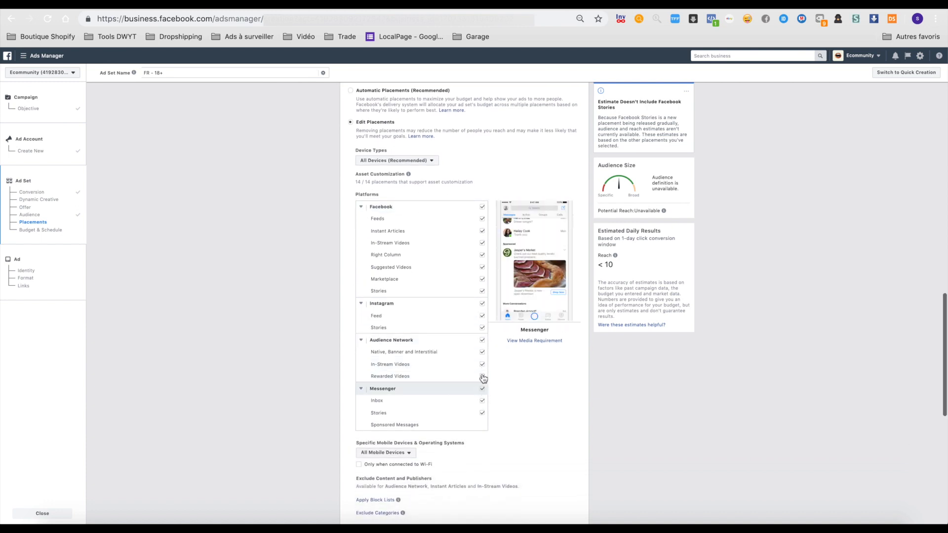
{"action": "left_click", "coordinate": [483, 347]}
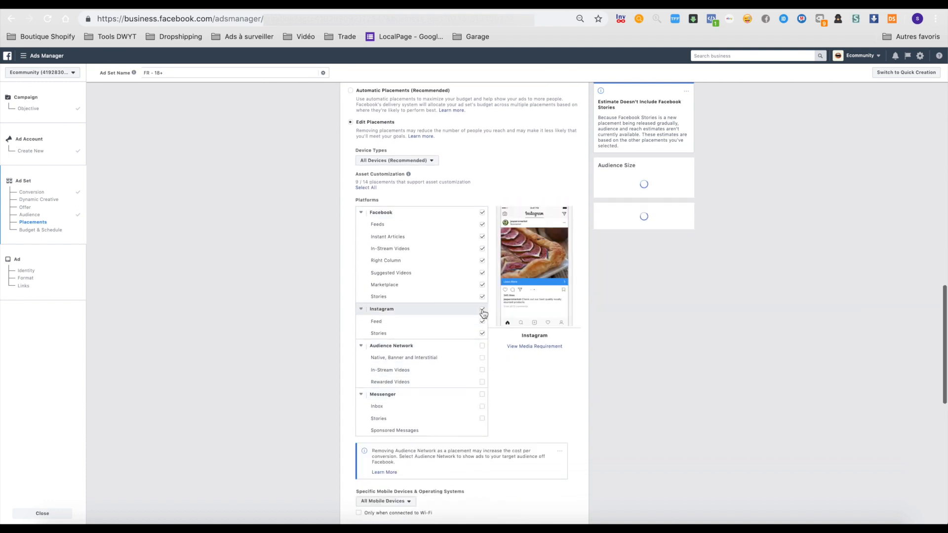
{"action": "left_click", "coordinate": [482, 309]}
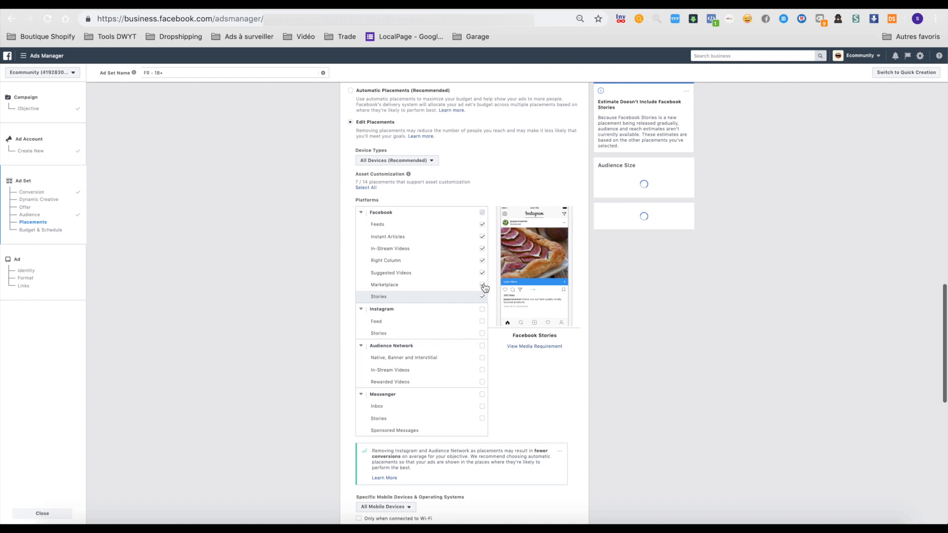
{"action": "left_click", "coordinate": [483, 275]}
{"action": "left_click", "coordinate": [483, 262]}
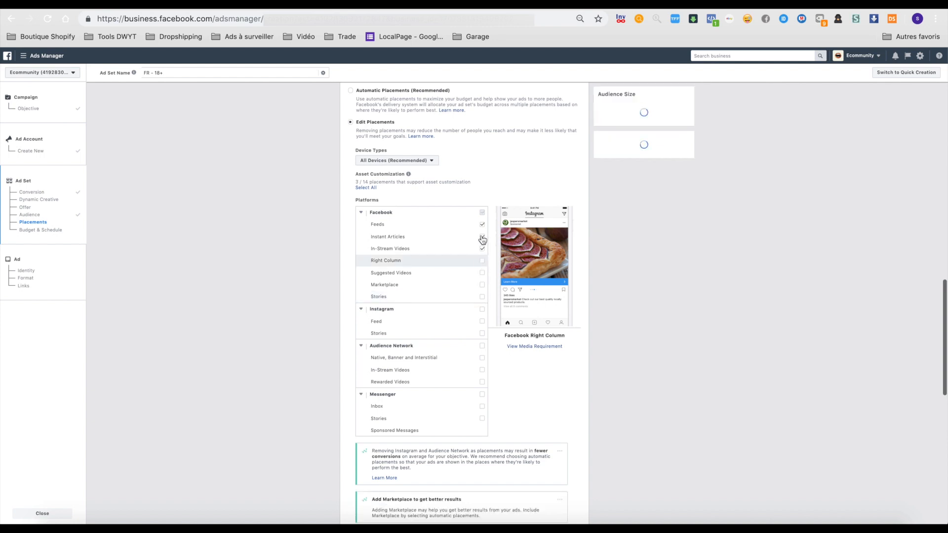
{"action": "left_click", "coordinate": [483, 238]}
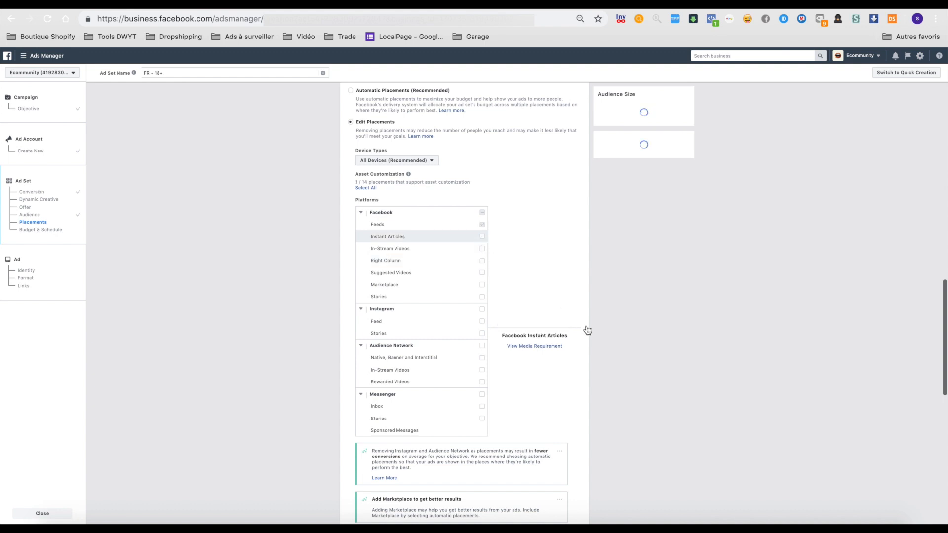
Step: Set the ad set's daily budget to €1 and keep the conversion window at 7 days click or 1 day view
{"action": "scroll", "coordinate": [608, 366], "scroll_direction": "down", "scroll_amount": 3}
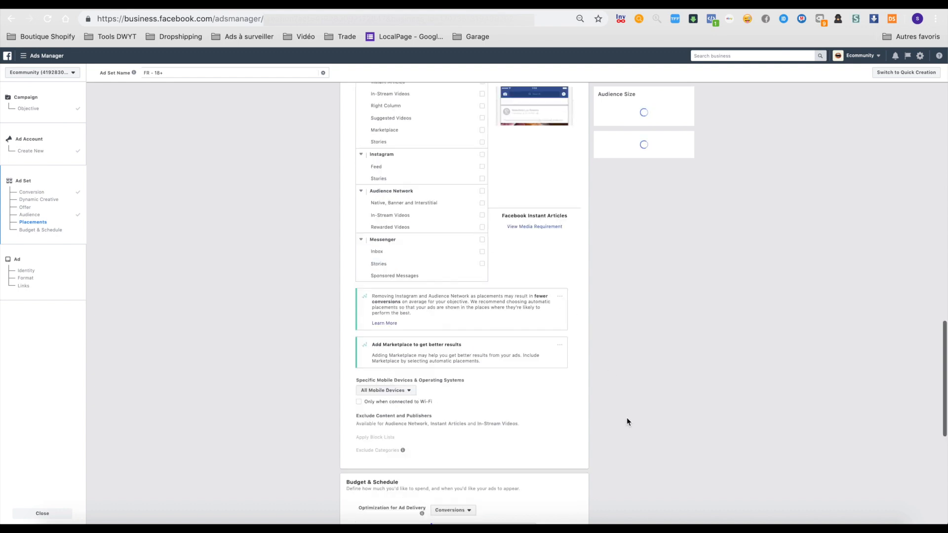
{"action": "scroll", "coordinate": [626, 421], "scroll_direction": "down", "scroll_amount": 3}
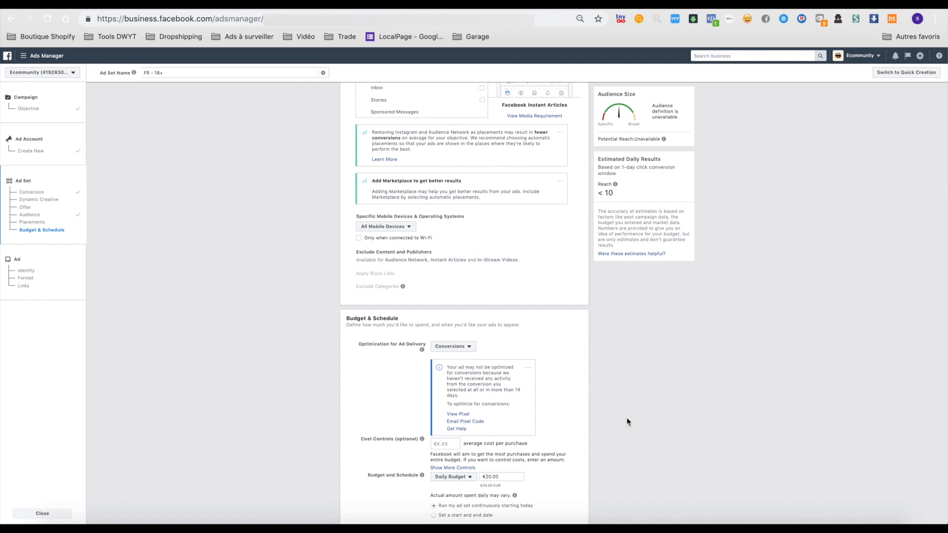
{"action": "scroll", "coordinate": [627, 422], "scroll_direction": "down", "scroll_amount": 1}
{"action": "double_click", "coordinate": [492, 427]}
{"action": "type", "text": "1"}
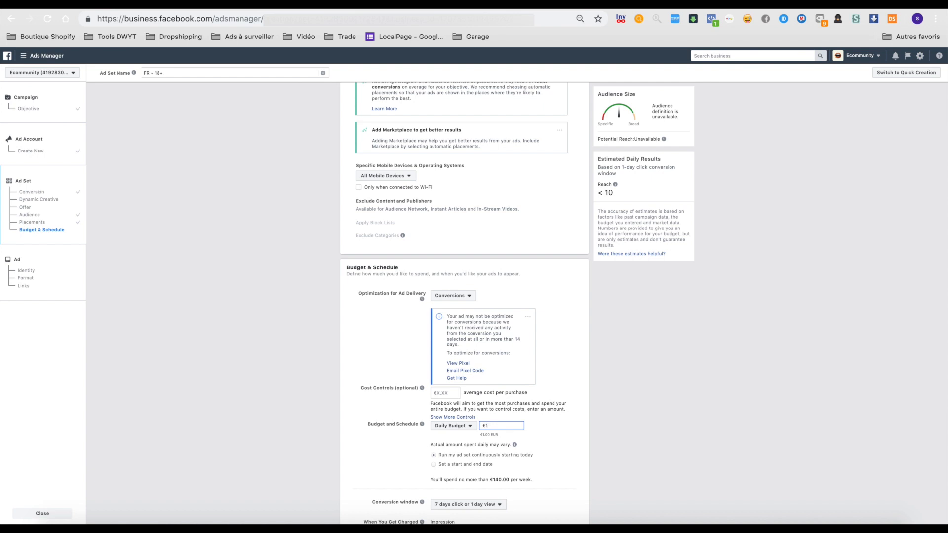
{"action": "scroll", "coordinate": [538, 401], "scroll_direction": "down", "scroll_amount": 2}
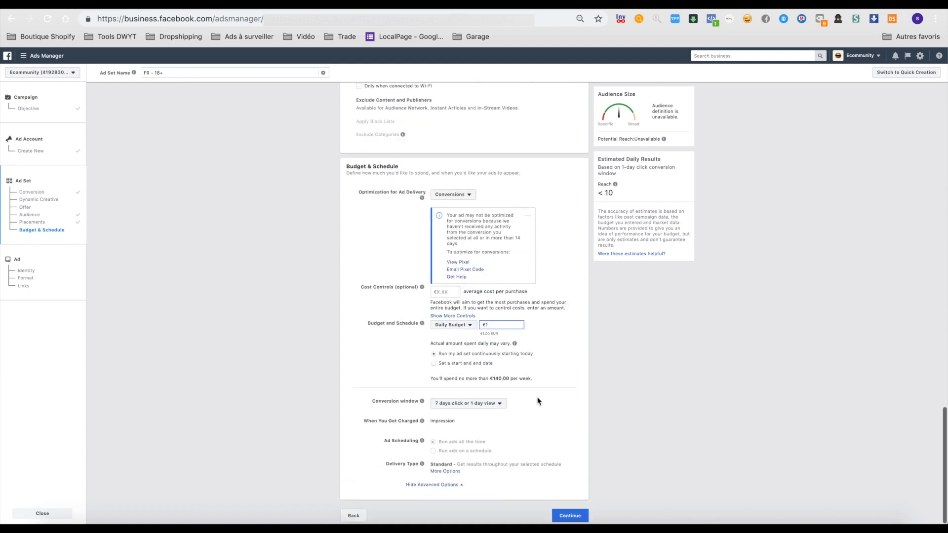
{"action": "left_click_drag", "start_coordinate": [492, 325], "coordinate": [469, 325]}
{"action": "left_click", "coordinate": [602, 349]}
{"action": "left_click", "coordinate": [493, 404]}
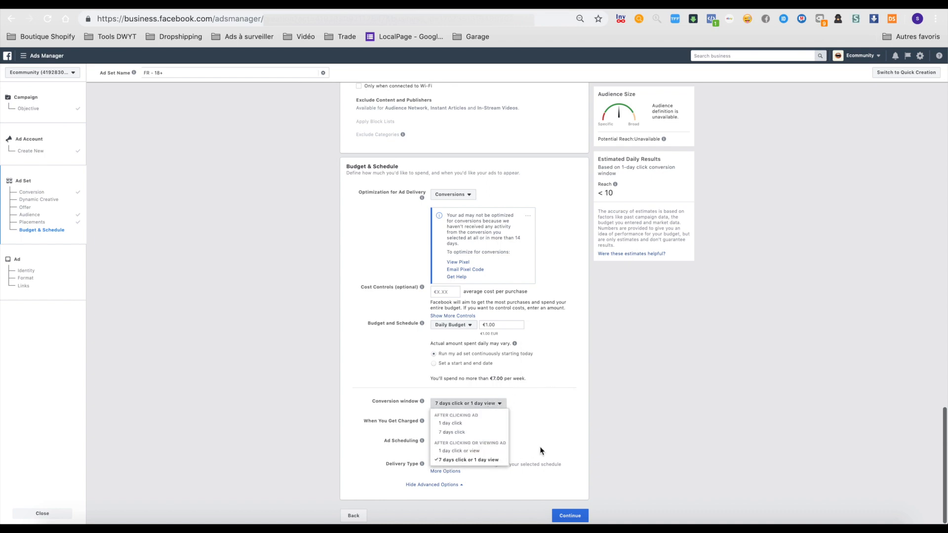
{"action": "left_click", "coordinate": [573, 437]}
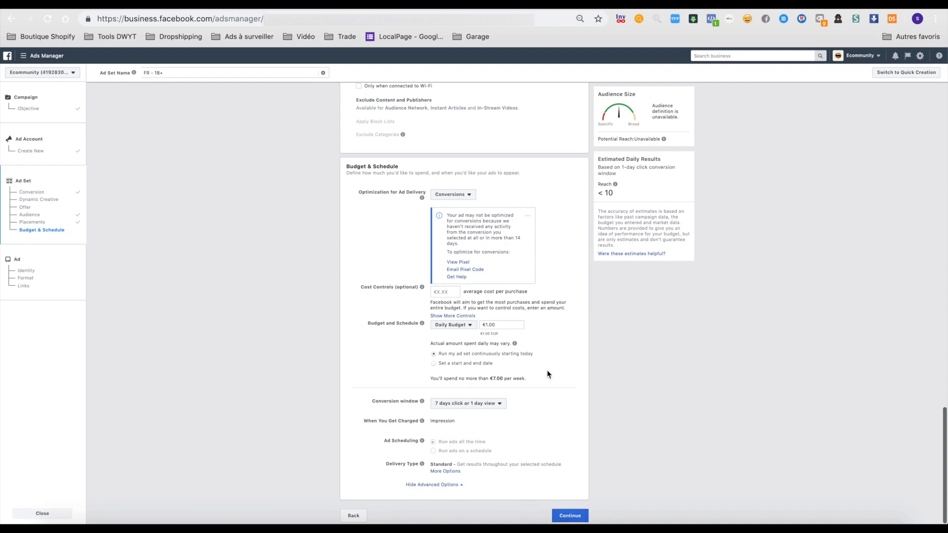
Step: Restrict the audience's language to French (All)
{"action": "scroll", "coordinate": [547, 375], "scroll_direction": "up", "scroll_amount": 20}
{"action": "scroll", "coordinate": [547, 374], "scroll_direction": "down", "scroll_amount": 5}
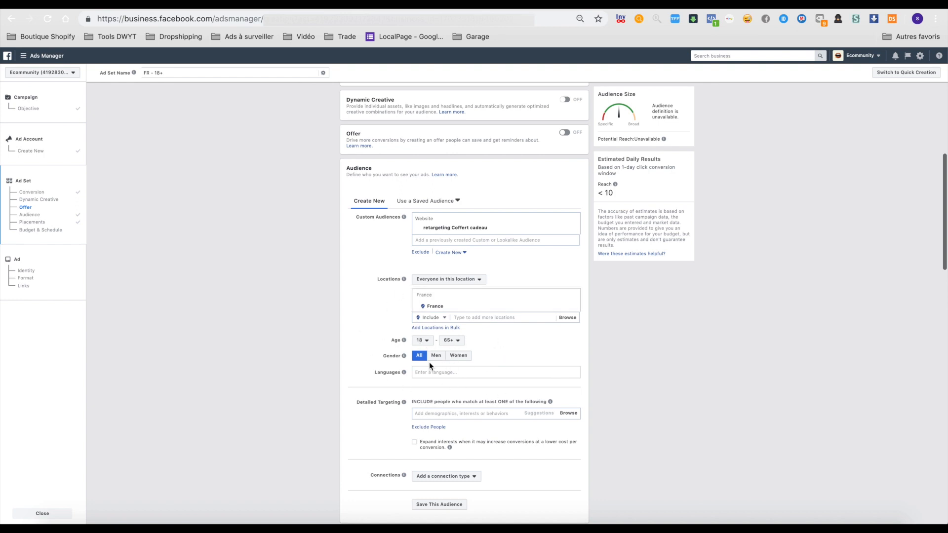
{"action": "left_click", "coordinate": [479, 374]}
{"action": "left_click", "coordinate": [454, 386]}
{"action": "left_click", "coordinate": [372, 370]}
Step: Accept the ad set settings and continue to the ad creation page
{"action": "scroll", "coordinate": [372, 370], "scroll_direction": "down", "scroll_amount": 3}
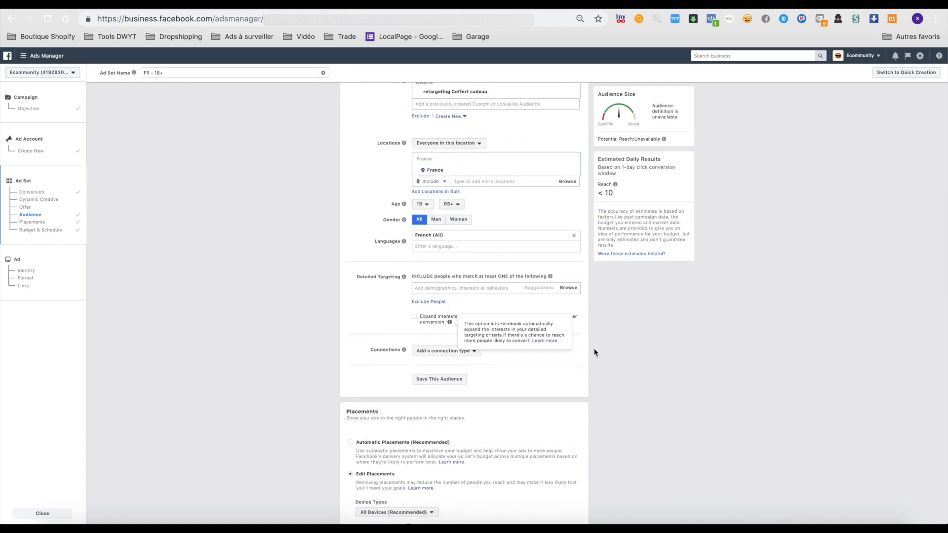
{"action": "scroll", "coordinate": [595, 352], "scroll_direction": "down", "scroll_amount": 15}
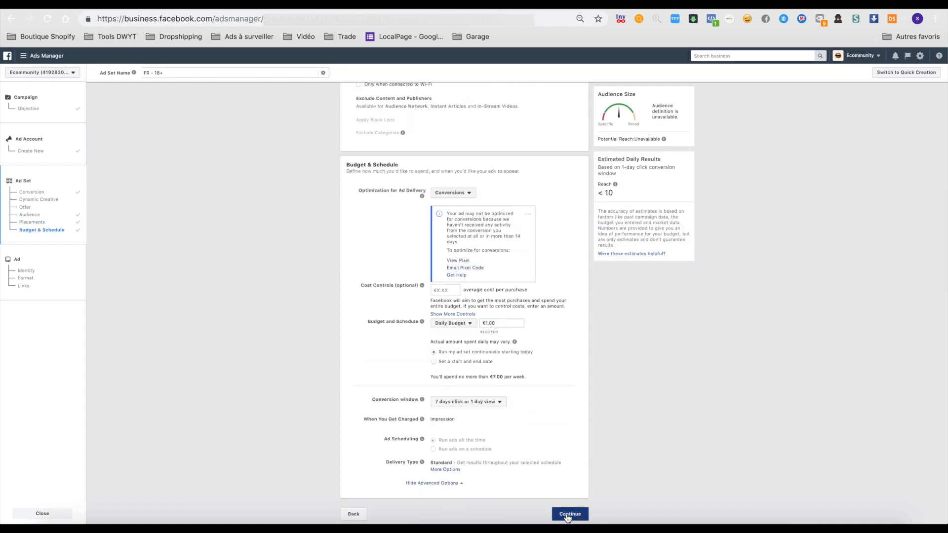
{"action": "left_click", "coordinate": [570, 514]}
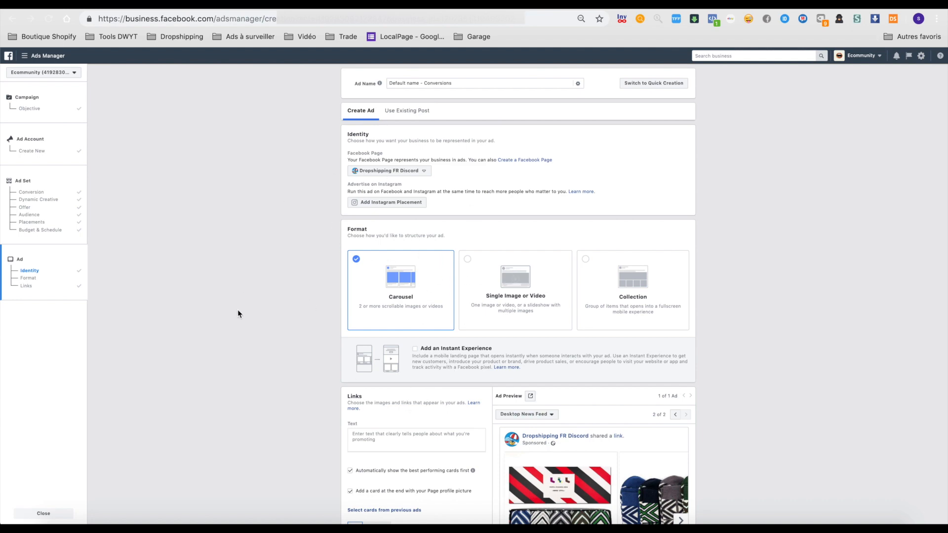
Step: Copy the prepared "Le coffret chaussettes L'ÉLÉGANT !" ad copy with code DISCORD10 from the Notes app and paste it as the carousel ad's text
{"action": "scroll", "coordinate": [238, 310], "scroll_direction": "down", "scroll_amount": 5}
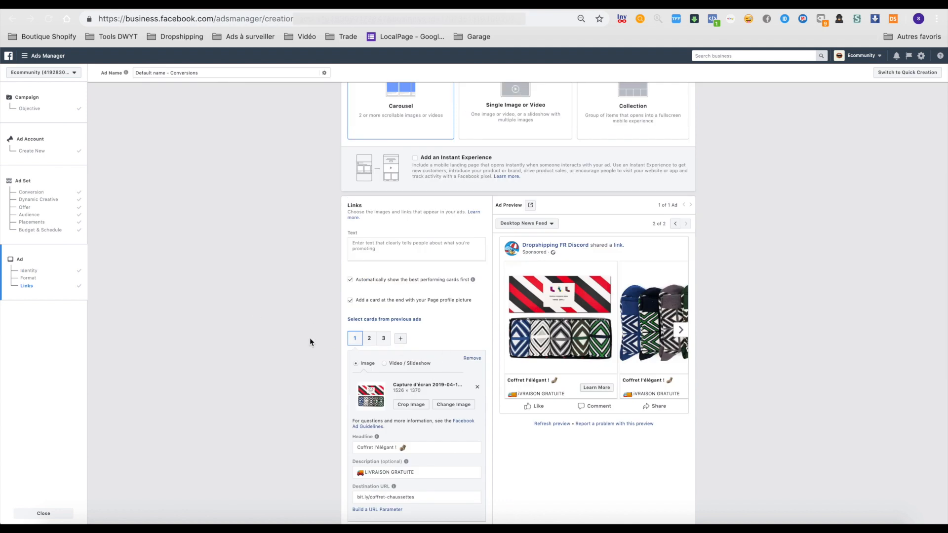
{"action": "scroll", "coordinate": [300, 340], "scroll_direction": "down", "scroll_amount": 2}
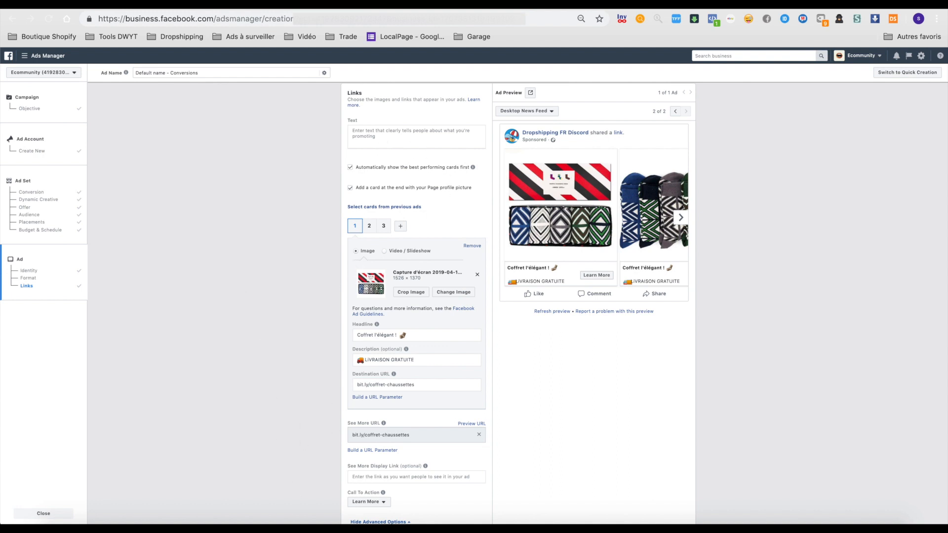
{"action": "left_click", "coordinate": [290, 524]}
{"action": "left_click_drag", "start_coordinate": [102, 184], "coordinate": [2, 113]}
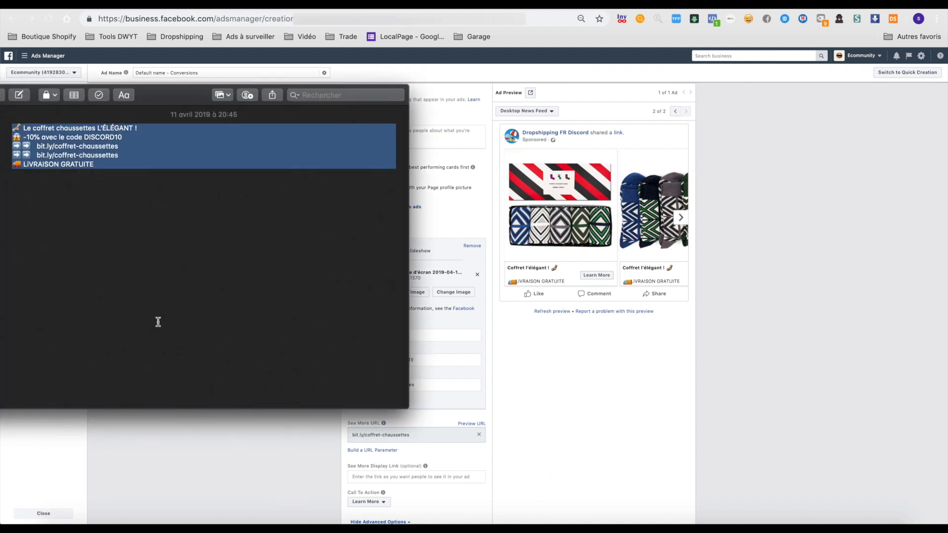
{"action": "left_click", "coordinate": [262, 493]}
{"action": "left_click", "coordinate": [398, 134]}
{"action": "type", "text": "🧦 Le coffret chaussettes L'ÉLÉGANT ! 😱 -10% avec le code DISCORD10 ➡➡ bit.ly/coffret-chaussettes ➡➡ bit.ly/coffret-chaussettes 🚚 LIVRAISON GRATUITE"}
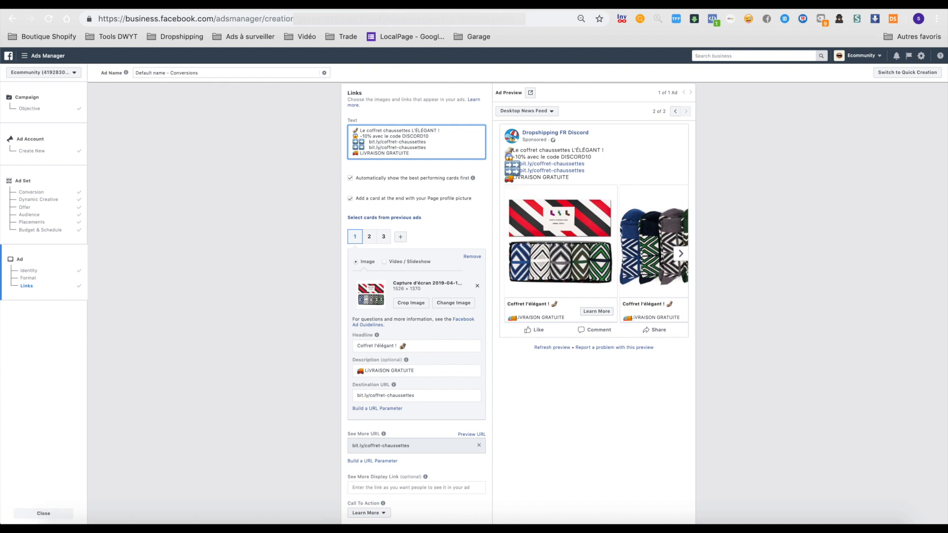
Step: Examine the pasted ad text, particularly its two shortened product links
{"action": "left_click_drag", "start_coordinate": [369, 147], "coordinate": [459, 148]}
{"action": "left_click", "coordinate": [443, 145]}
{"action": "left_click_drag", "start_coordinate": [368, 142], "coordinate": [453, 140]}
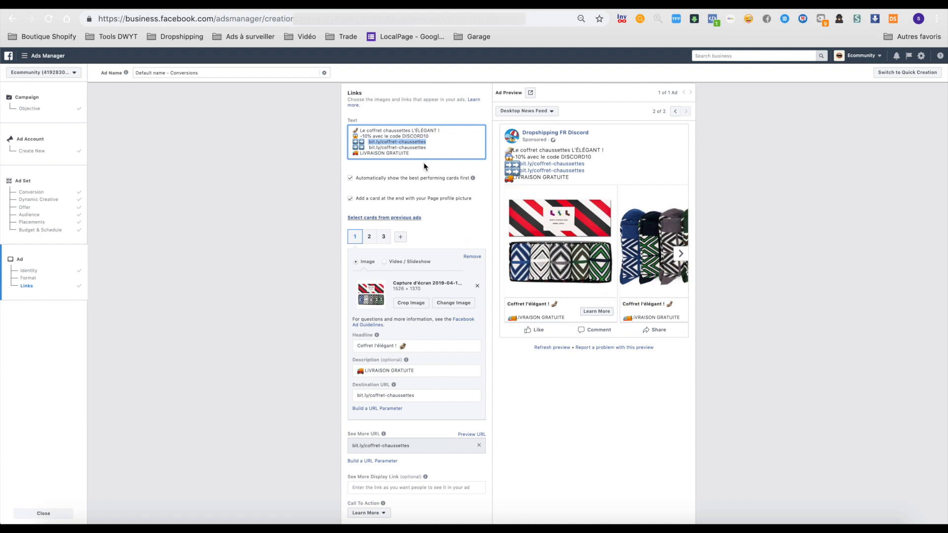
{"action": "left_click_drag", "start_coordinate": [430, 146], "coordinate": [368, 147]}
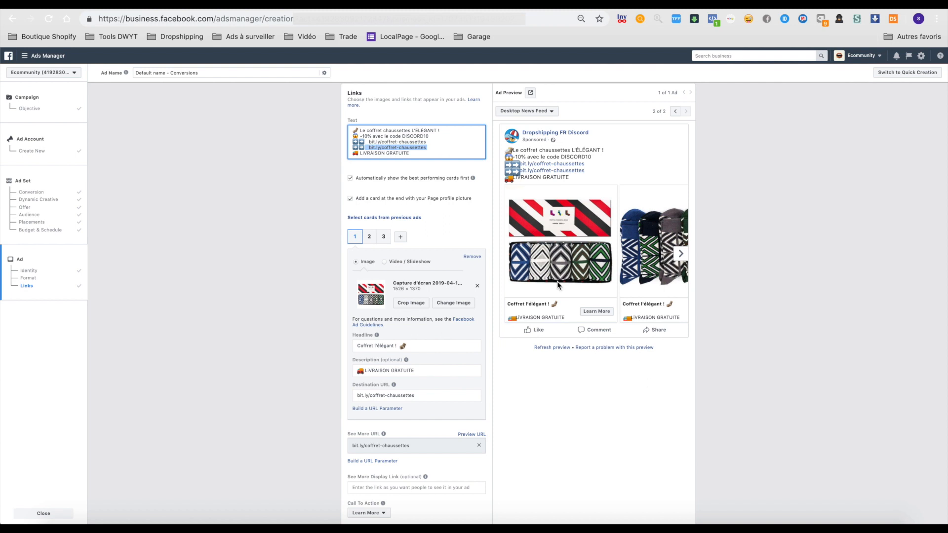
{"action": "left_click", "coordinate": [408, 152]}
{"action": "left_click_drag", "start_coordinate": [408, 152], "coordinate": [339, 124]}
{"action": "left_click", "coordinate": [304, 143]}
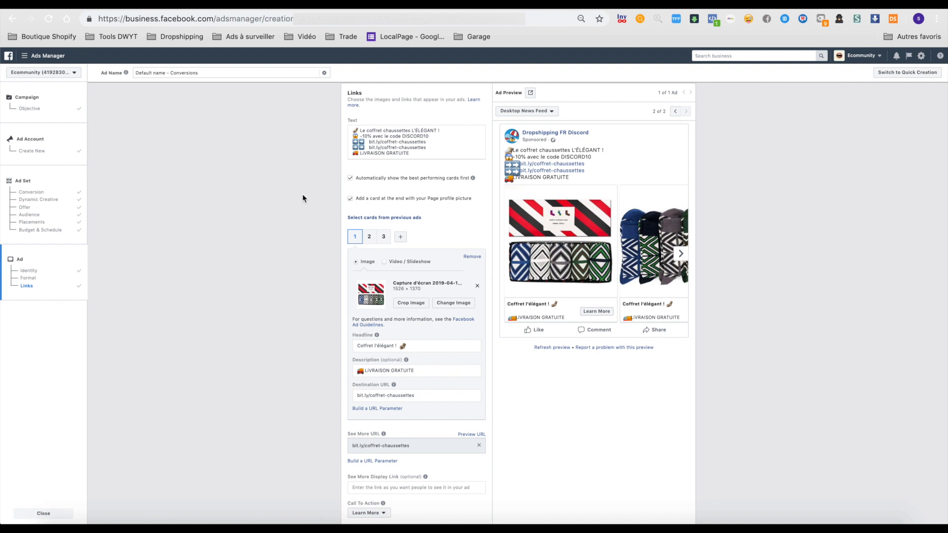
Step: Compare the first two carousel cards and examine the first card's headline
{"action": "left_click", "coordinate": [369, 238]}
{"action": "left_click", "coordinate": [353, 238]}
{"action": "left_click", "coordinate": [368, 238]}
{"action": "left_click", "coordinate": [355, 237]}
{"action": "left_click_drag", "start_coordinate": [408, 346], "coordinate": [317, 354]}
{"action": "left_click", "coordinate": [318, 354]}
{"action": "left_click_drag", "start_coordinate": [408, 346], "coordinate": [334, 346]}
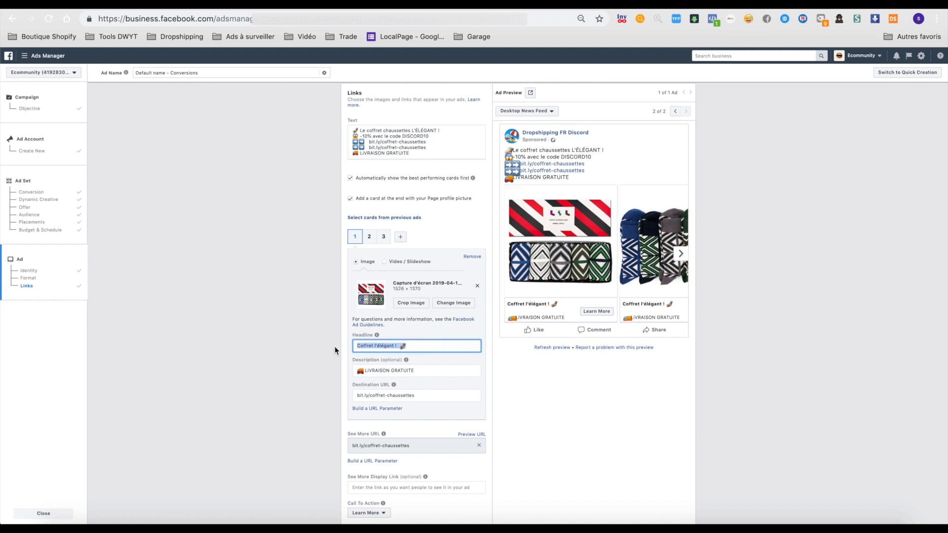
{"action": "left_click", "coordinate": [334, 346]}
Step: Examine the first carousel card's description and destination URL, along with the link settings below it
{"action": "mouse_move", "coordinate": [406, 360]}
{"action": "triple_click", "coordinate": [424, 370]}
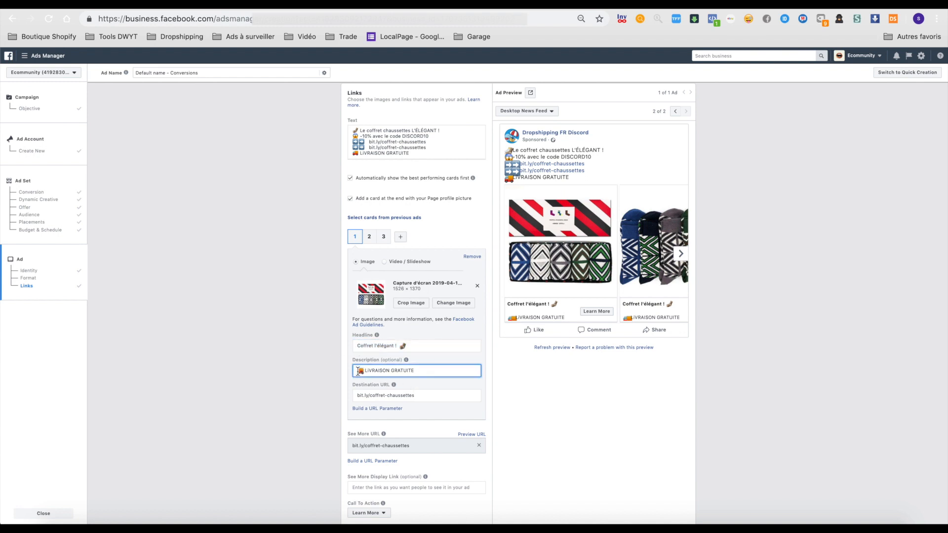
{"action": "left_click", "coordinate": [419, 399]}
{"action": "left_click_drag", "start_coordinate": [419, 399], "coordinate": [322, 397]}
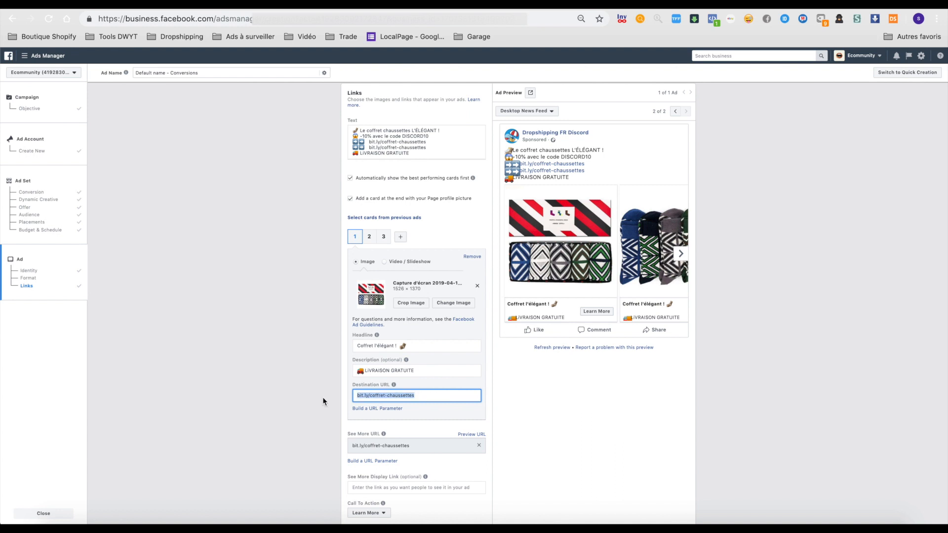
{"action": "left_click", "coordinate": [400, 395]}
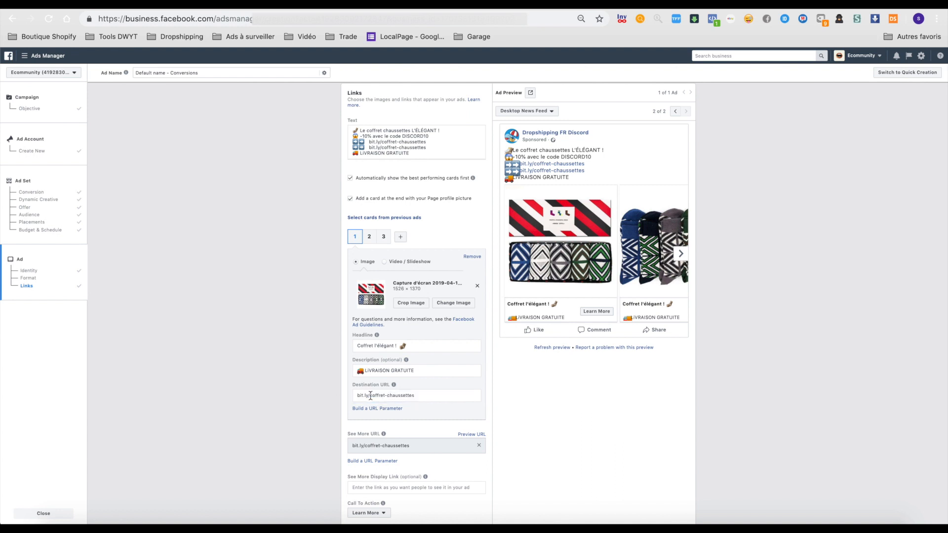
{"action": "left_click_drag", "start_coordinate": [370, 395], "coordinate": [426, 395]}
{"action": "left_click", "coordinate": [302, 378]}
{"action": "scroll", "coordinate": [302, 377], "scroll_direction": "down", "scroll_amount": 2}
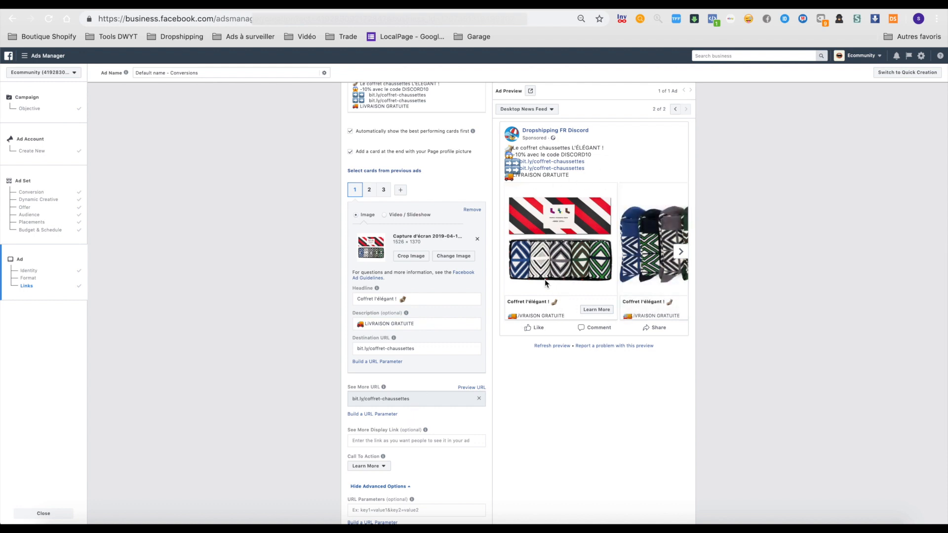
Step: Examine the call-to-action options available for the carousel ad and the conversion tracking settings below them
{"action": "scroll", "coordinate": [477, 291], "scroll_direction": "down", "scroll_amount": 1}
{"action": "scroll", "coordinate": [300, 334], "scroll_direction": "down", "scroll_amount": 3}
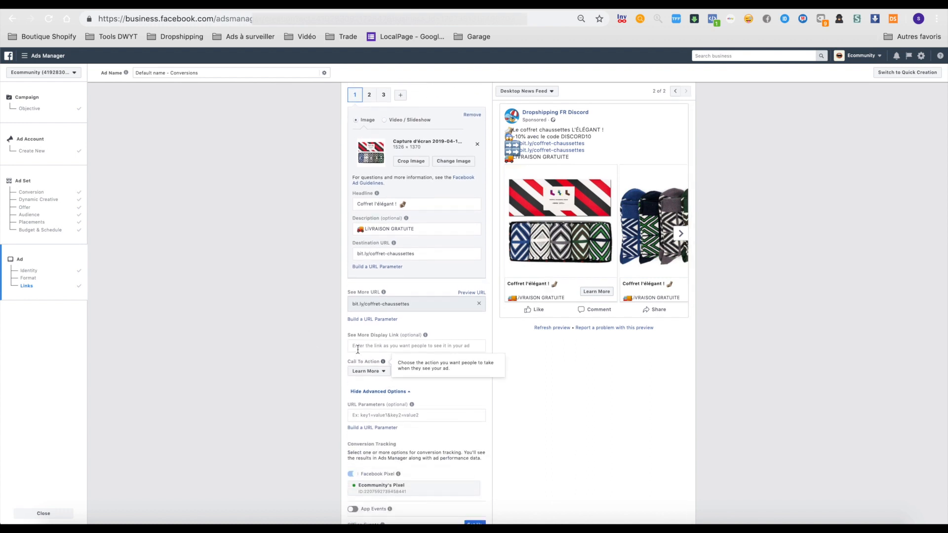
{"action": "left_click", "coordinate": [385, 378]}
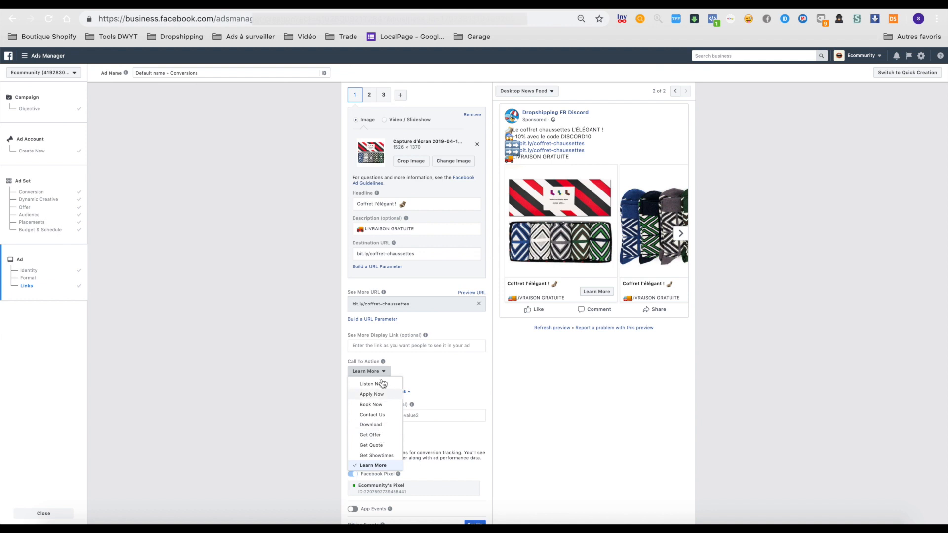
{"action": "scroll", "coordinate": [381, 445], "scroll_direction": "down", "scroll_amount": 1}
{"action": "scroll", "coordinate": [381, 447], "scroll_direction": "down", "scroll_amount": 2}
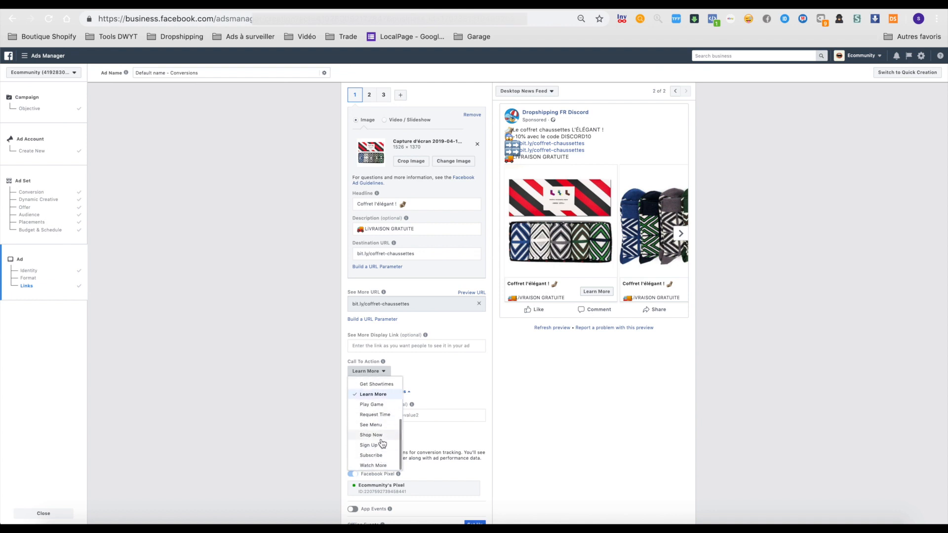
{"action": "left_click", "coordinate": [306, 385]}
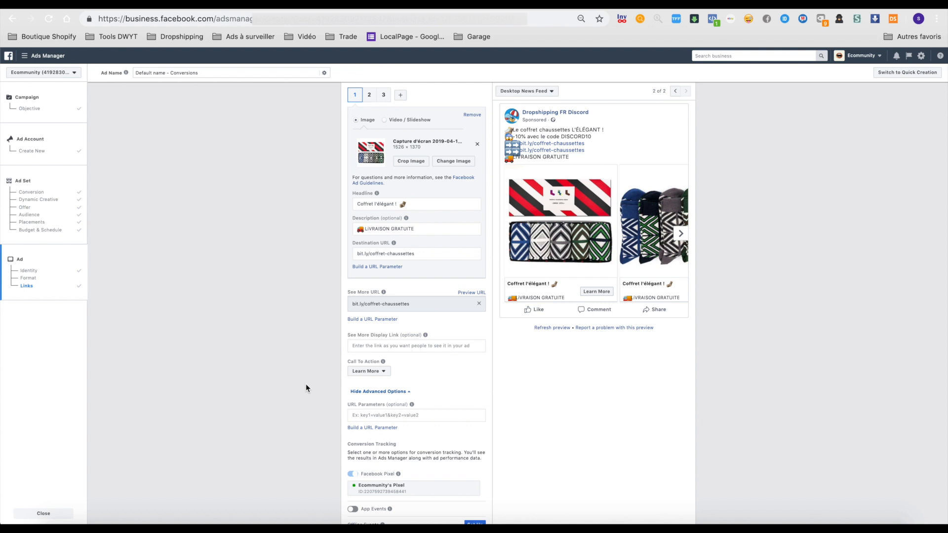
{"action": "scroll", "coordinate": [306, 384], "scroll_direction": "down", "scroll_amount": 2}
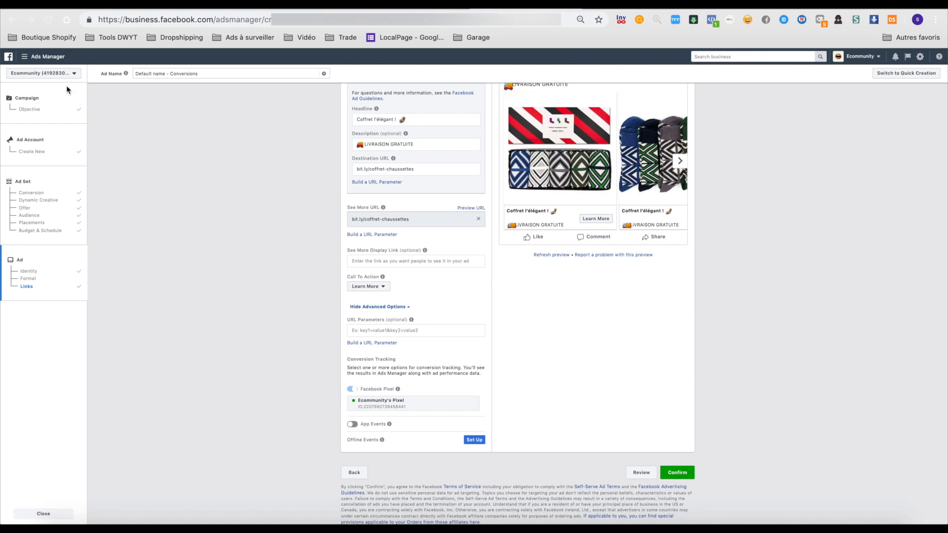
Step: Leave the ad creation form and switch to the other ad account that holds the existing retargeting campaigns
{"action": "left_click", "coordinate": [61, 74]}
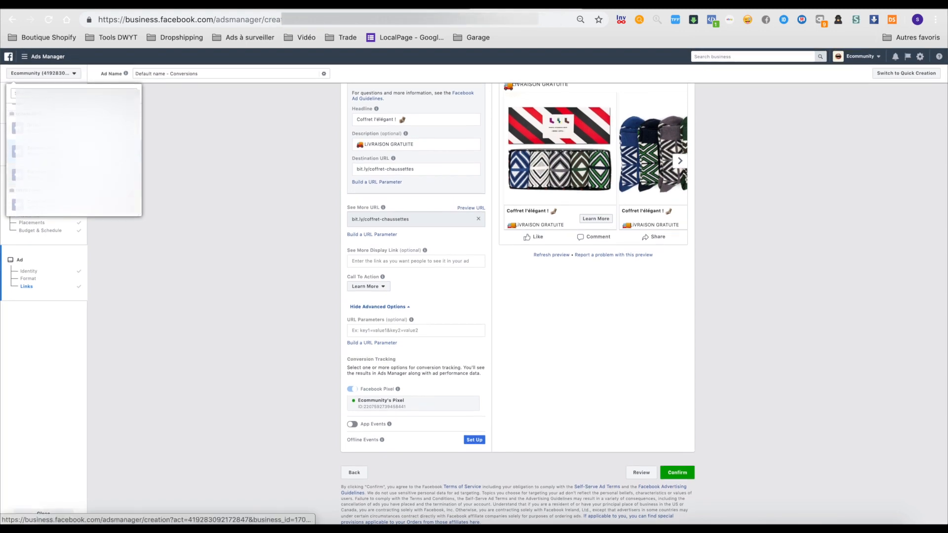
{"action": "left_click", "coordinate": [50, 173]}
{"action": "left_click", "coordinate": [521, 219]}
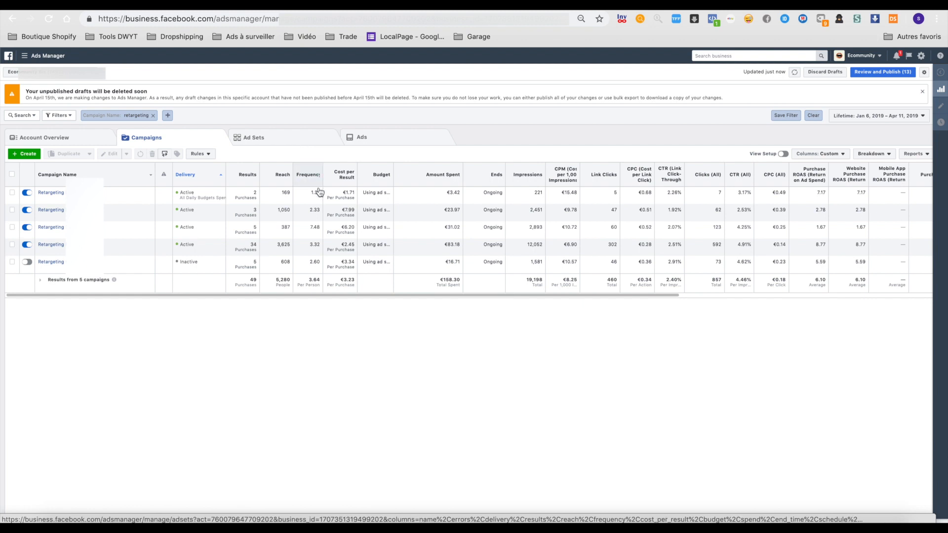
Step: Compare the cost per purchase of the first and fourth Retargeting campaigns in the campaign list
{"action": "left_click_drag", "start_coordinate": [344, 193], "coordinate": [354, 198]}
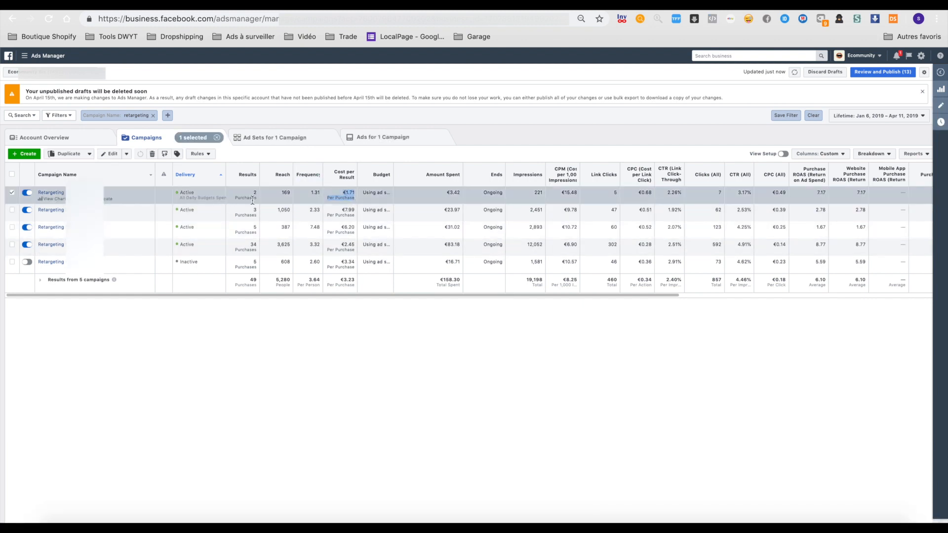
{"action": "left_click_drag", "start_coordinate": [341, 246], "coordinate": [356, 252]}
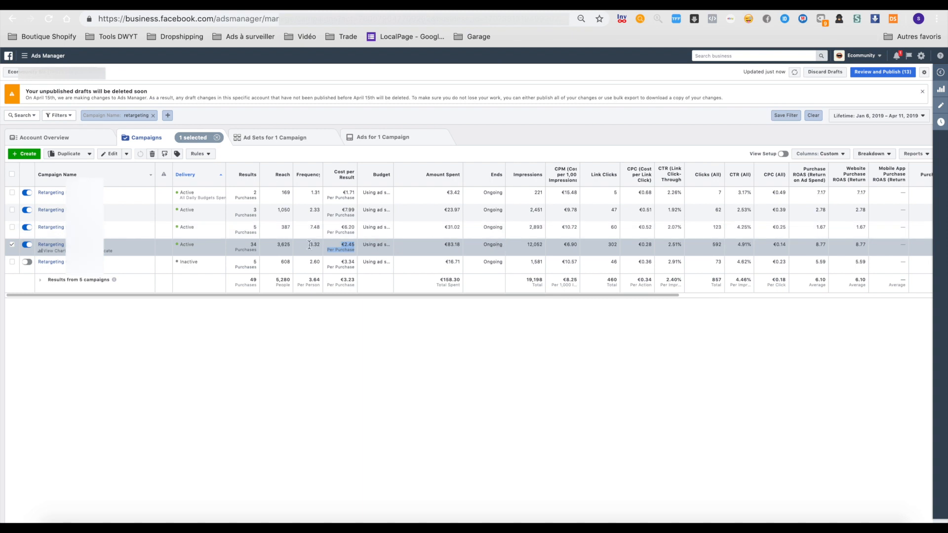
{"action": "left_click", "coordinate": [12, 245]}
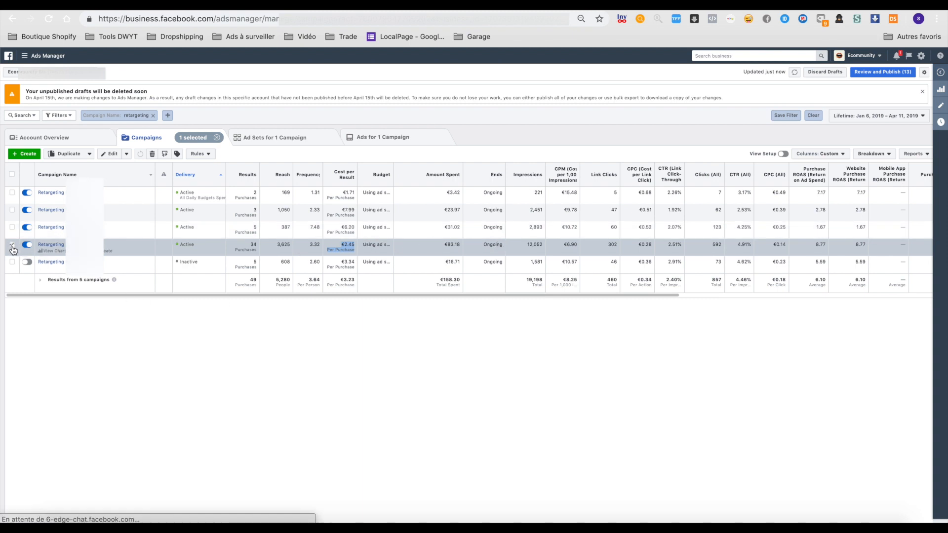